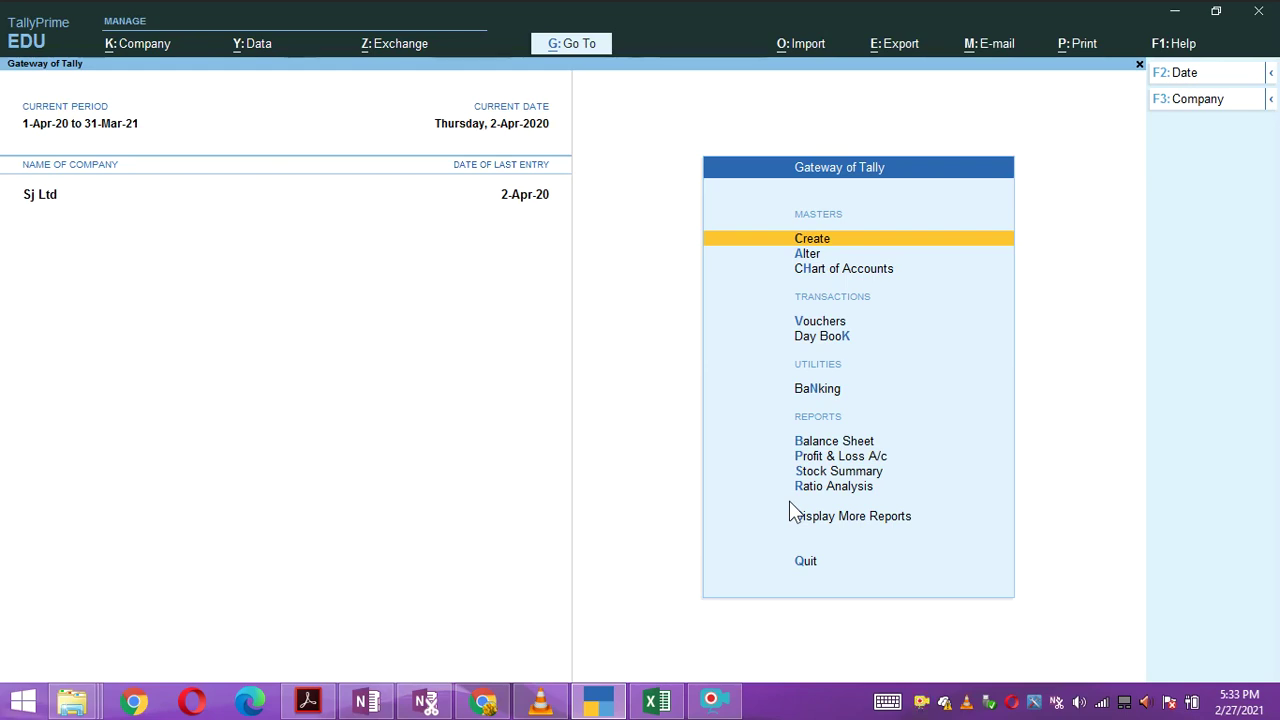
Open the Display More Reports list from the Gateway of Tally.
{"action": "key", "text": "Down"}
{"action": "key", "text": "Down"}
{"action": "key", "text": "Down"}
{"action": "key", "text": "Down"}
{"action": "key", "text": "Down"}
{"action": "key", "text": "Down"}
{"action": "key", "text": "Down"}
{"action": "key", "text": "Down"}
{"action": "key", "text": "Down"}
{"action": "key", "text": "Down"}
{"action": "key", "text": "Down"}
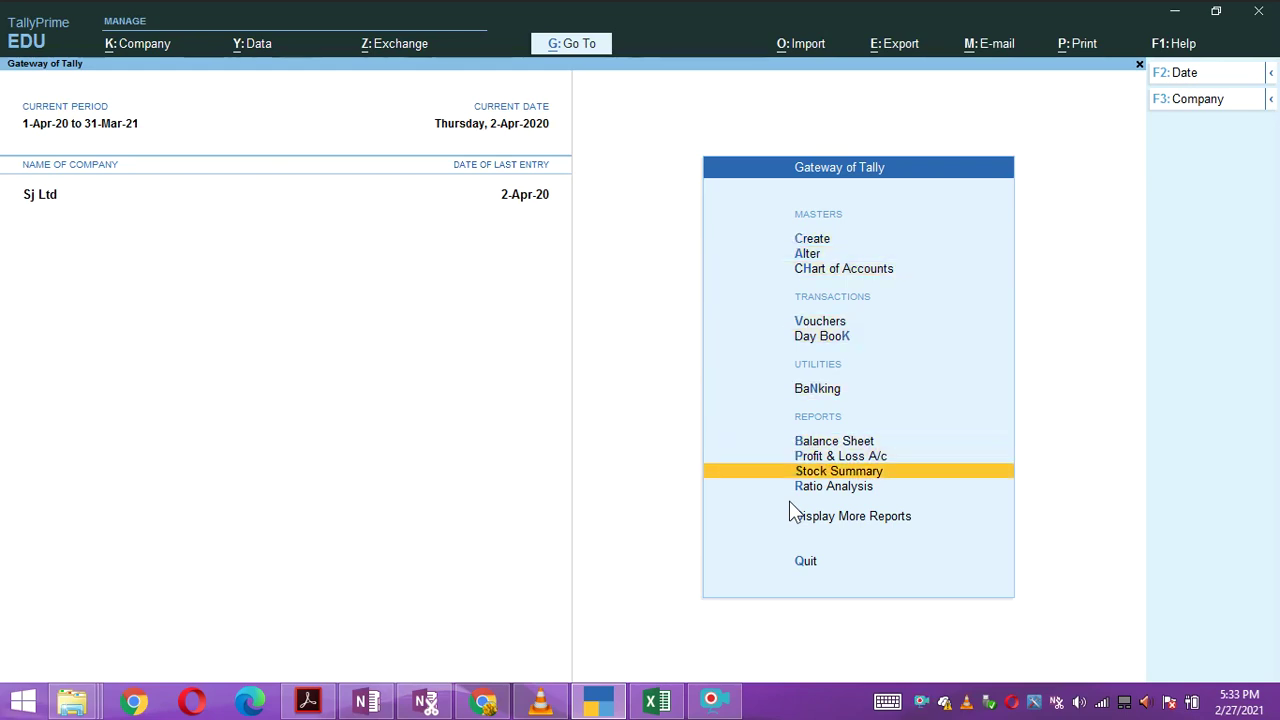
{"action": "key", "text": "Up"}
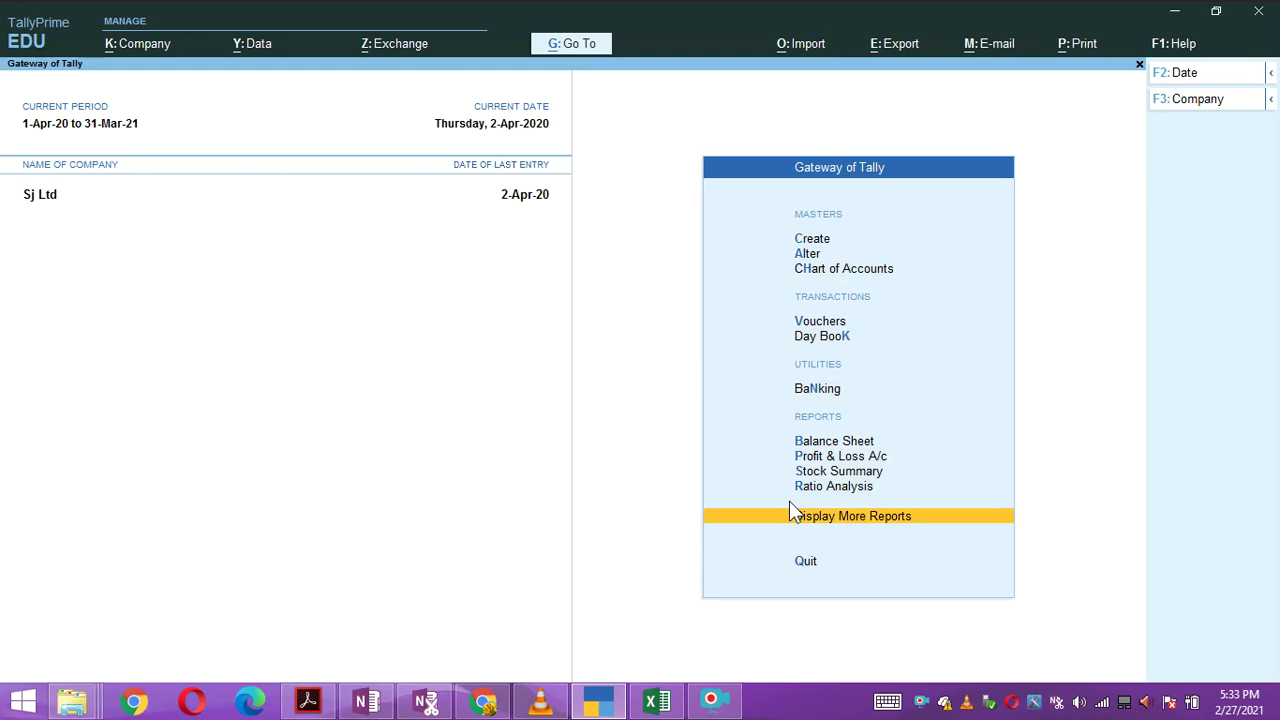
{"action": "key", "text": "Return"}
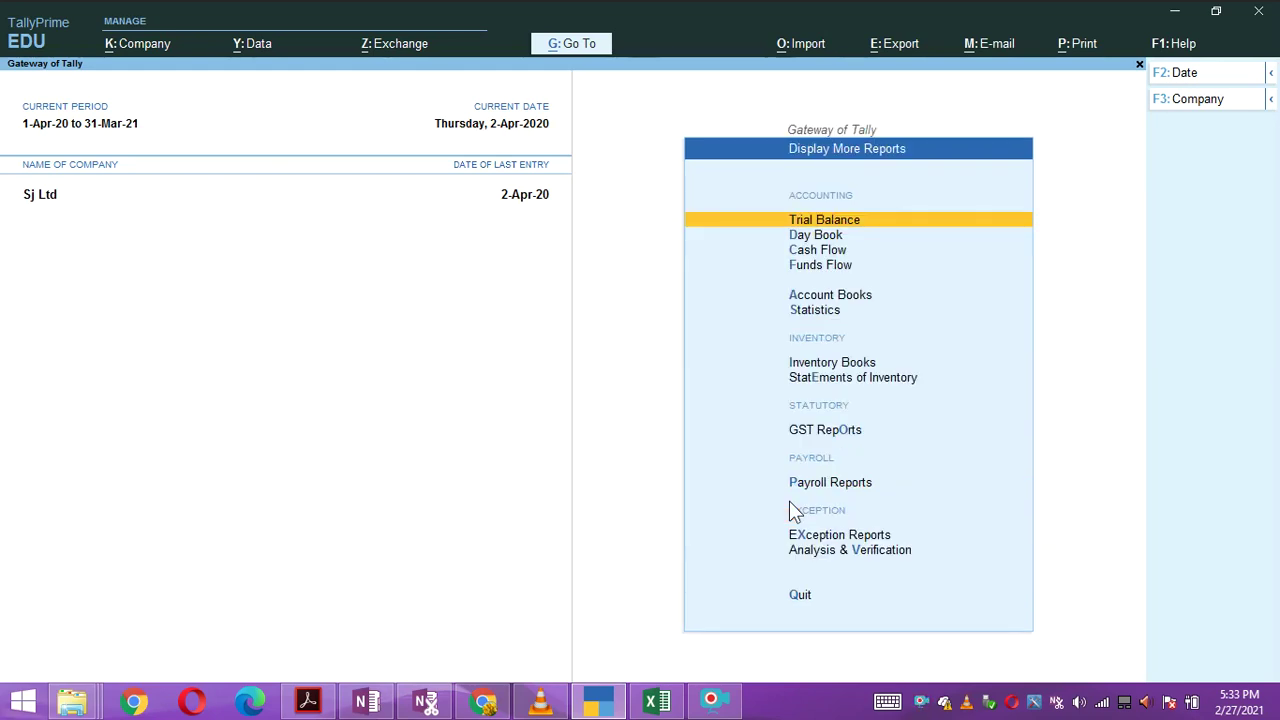
Open the Account Books list among the accounting reports.
{"action": "key", "text": "Down"}
{"action": "key", "text": "Down"}
{"action": "key", "text": "Down"}
{"action": "key", "text": "Down"}
{"action": "key", "text": "Down"}
{"action": "key", "text": "Up"}
{"action": "key", "text": "Return"}
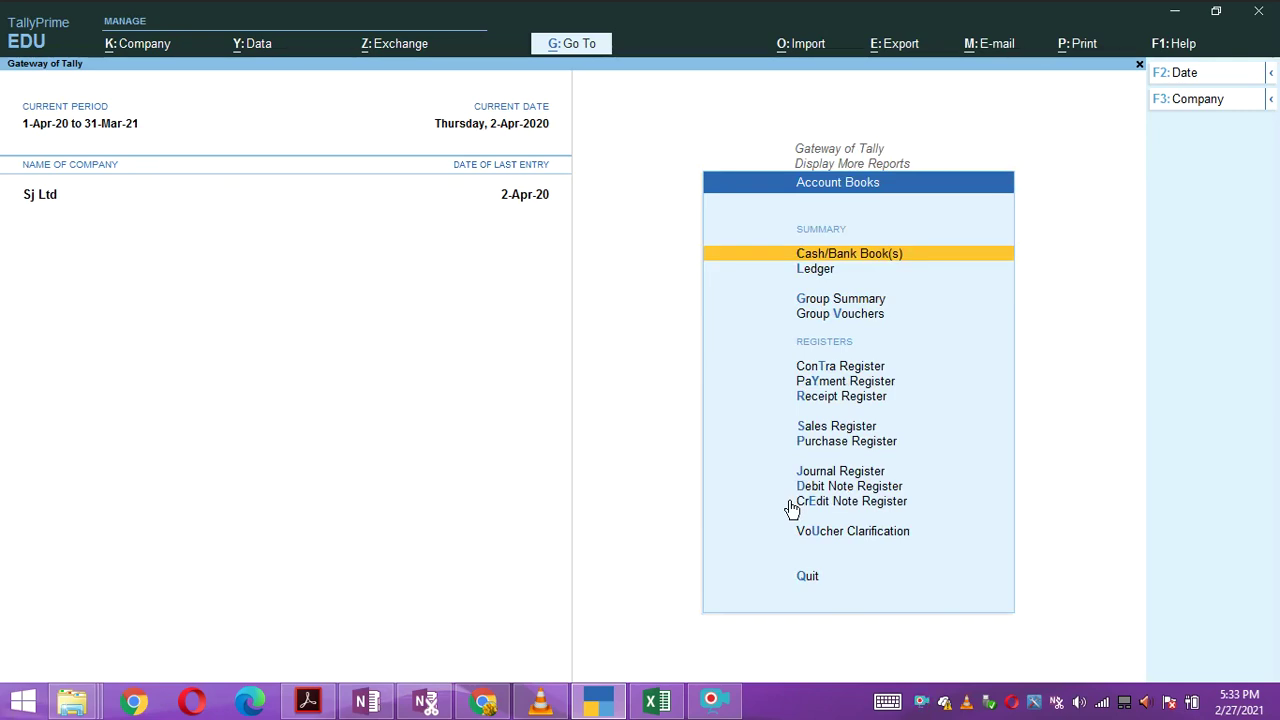
Open the Payment Register from Account Books and list the payment vouchers for April.
{"action": "key", "text": "Down"}
{"action": "key", "text": "Down"}
{"action": "key", "text": "Down"}
{"action": "key", "text": "Down"}
{"action": "key", "text": "Down"}
{"action": "key", "text": "Down"}
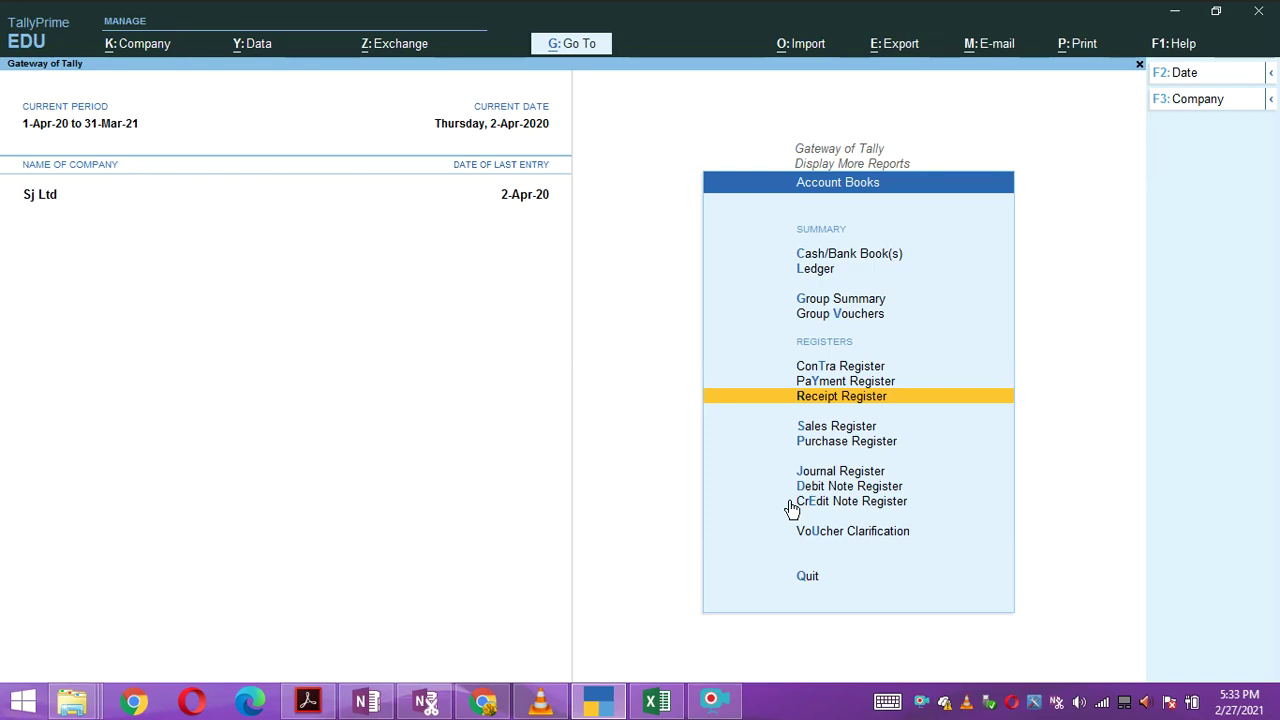
{"action": "key", "text": "Return"}
{"action": "key", "text": "Escape"}
{"action": "key", "text": "Up"}
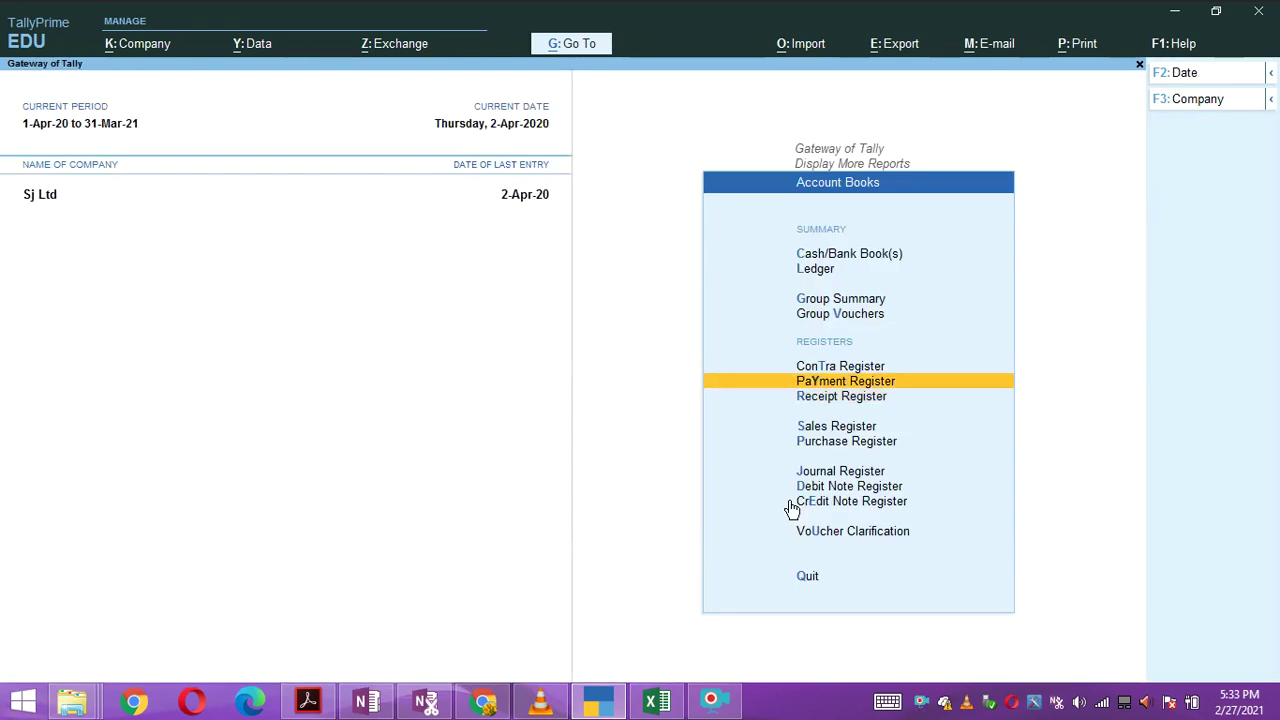
{"action": "key", "text": "Return"}
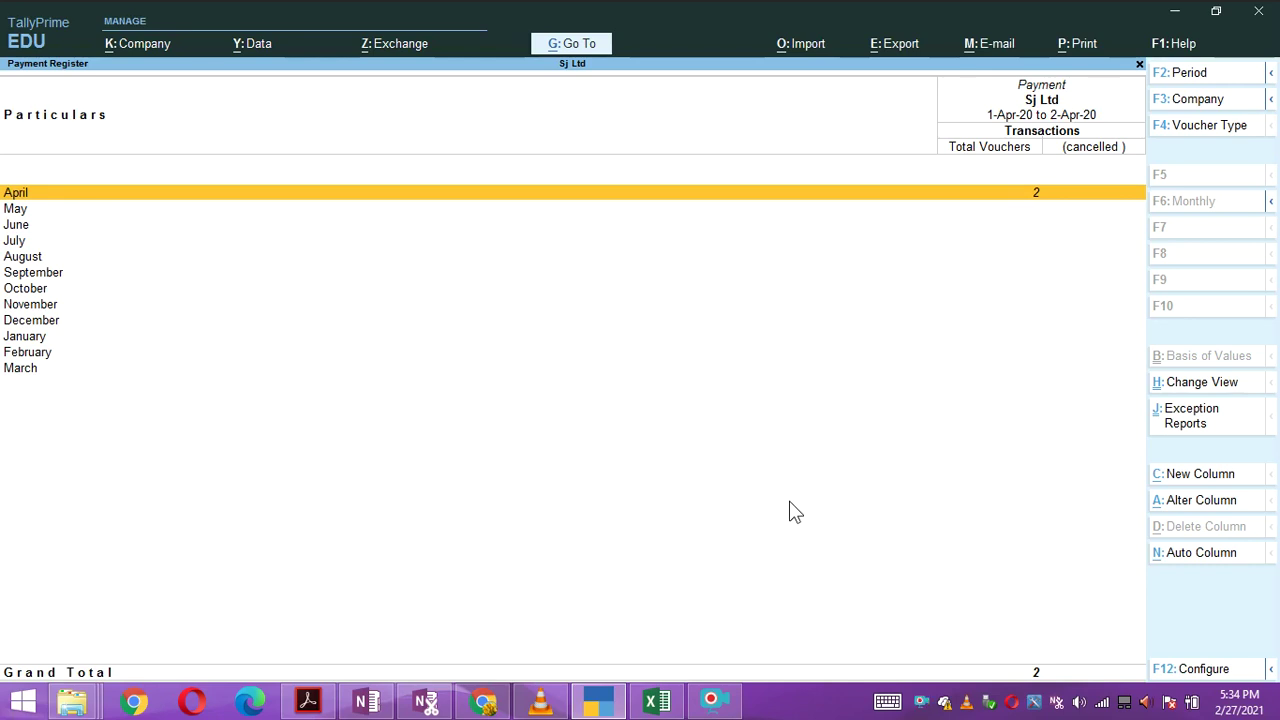
{"action": "key", "text": "Return"}
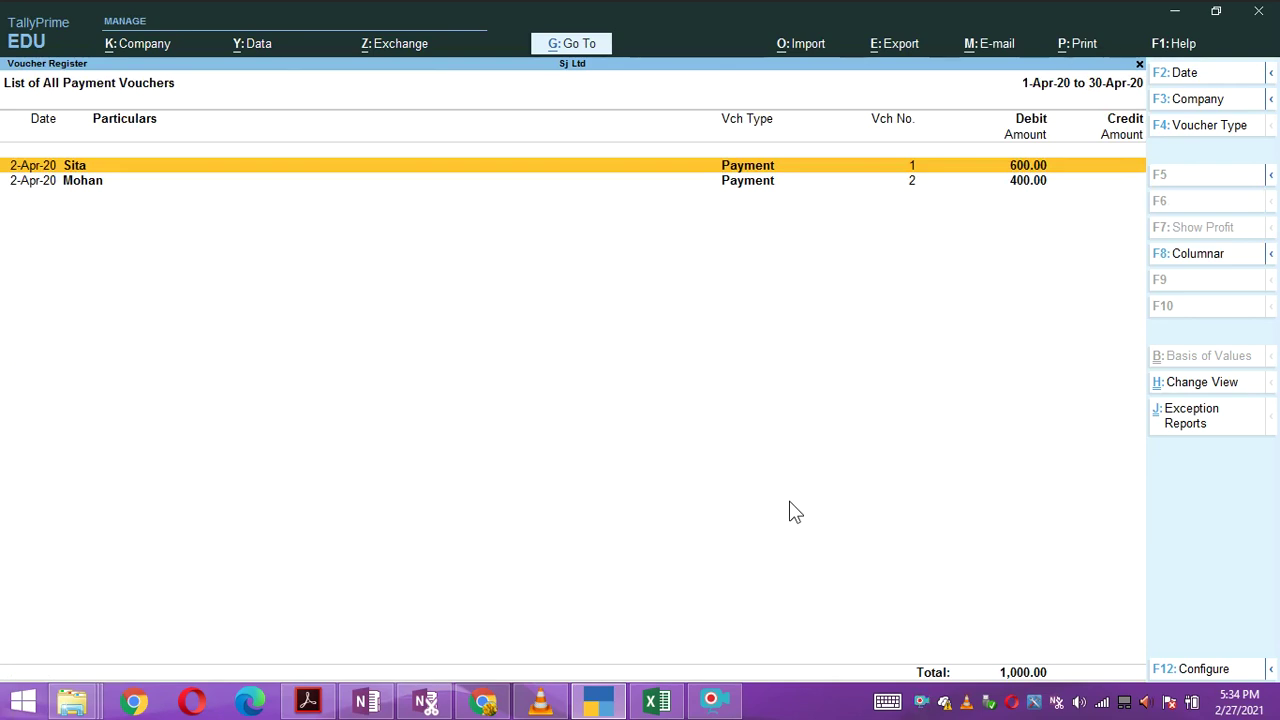
Inspect the first April payment voucher, quit it without saving, and return to Account Books.
{"action": "key", "text": "Return"}
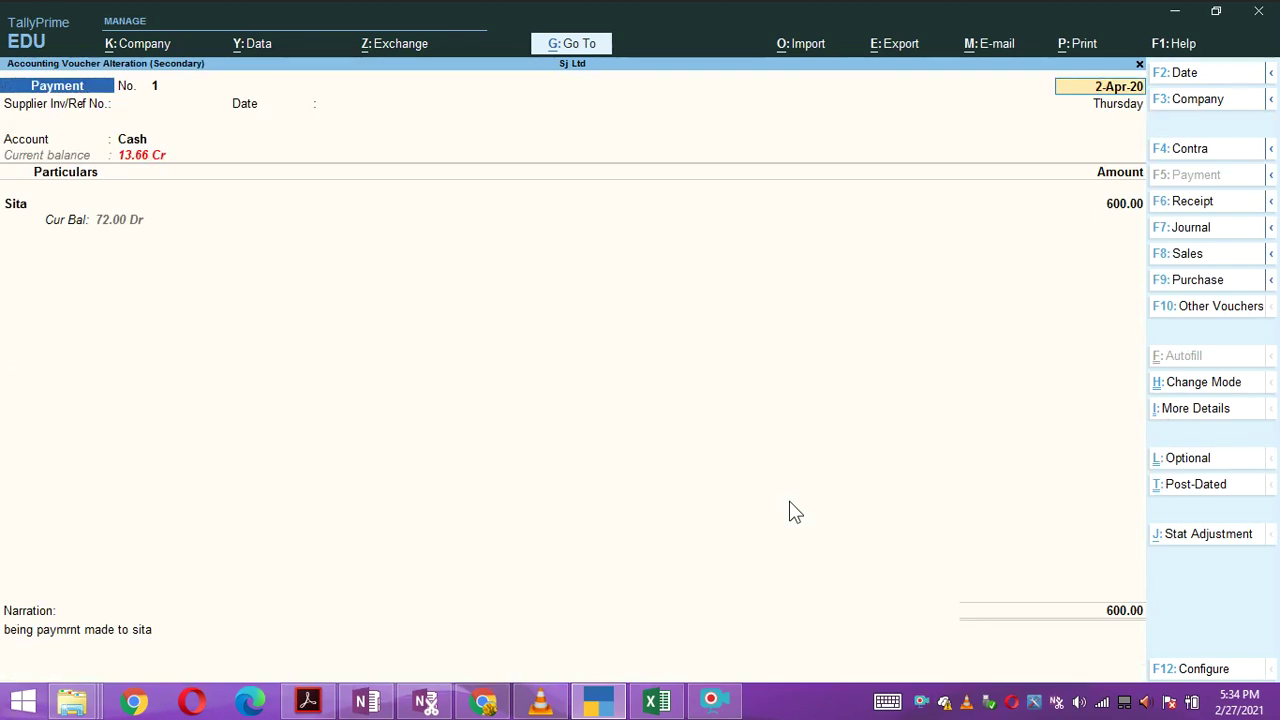
{"action": "key", "text": "BackSpace"}
{"action": "key", "text": "Escape"}
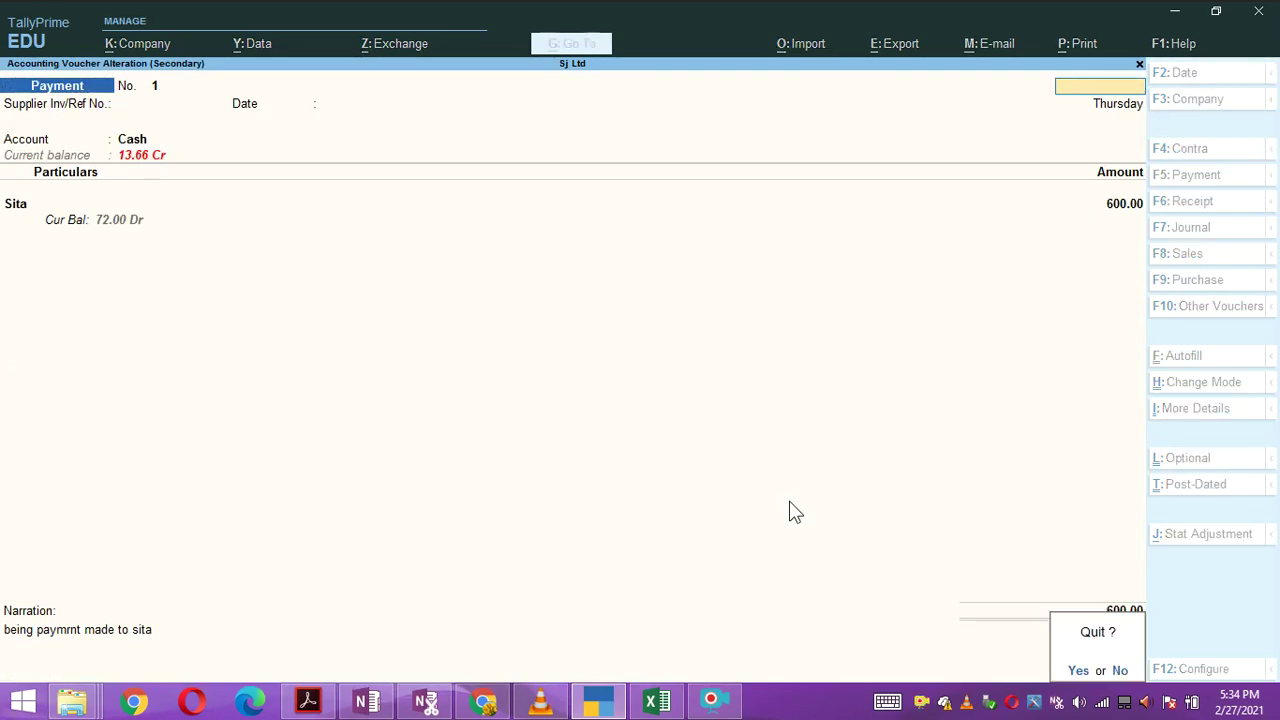
{"action": "key", "text": "y"}
{"action": "key", "text": "Down"}
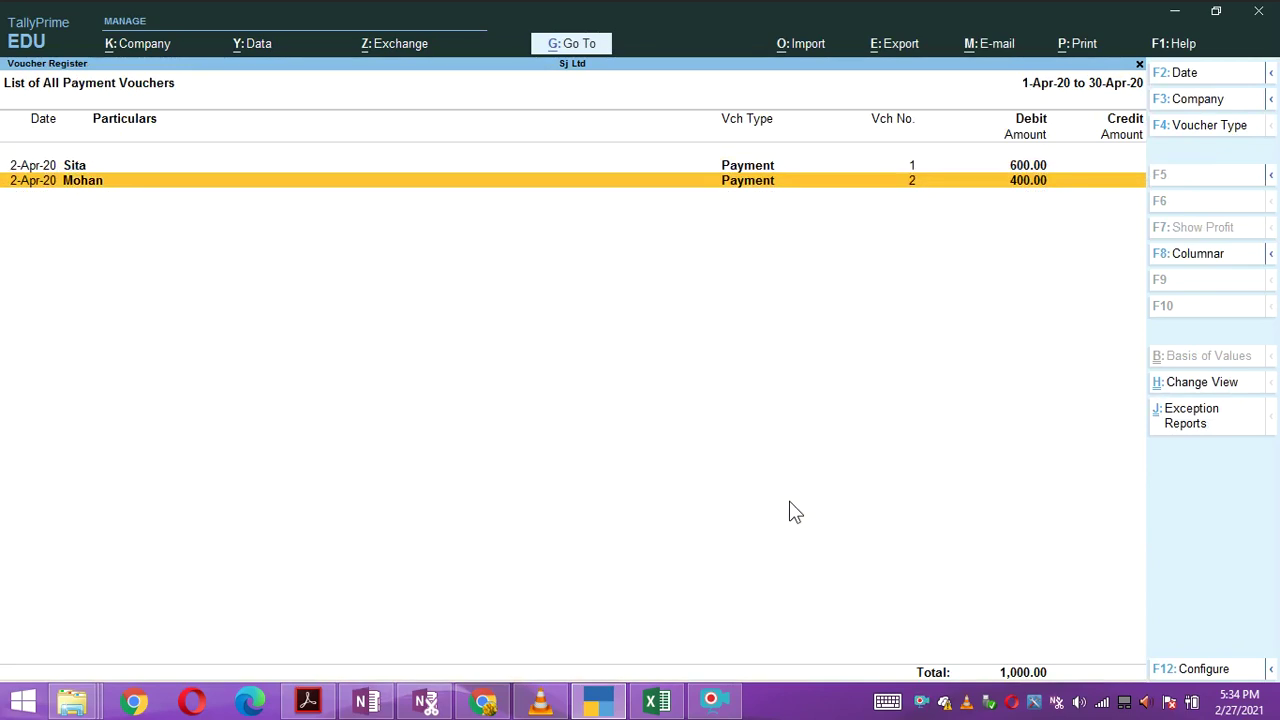
{"action": "key", "text": "Escape"}
{"action": "key", "text": "Escape"}
View the monthly voucher summary in the Receipt Register and return to Account Books.
{"action": "key", "text": "Down"}
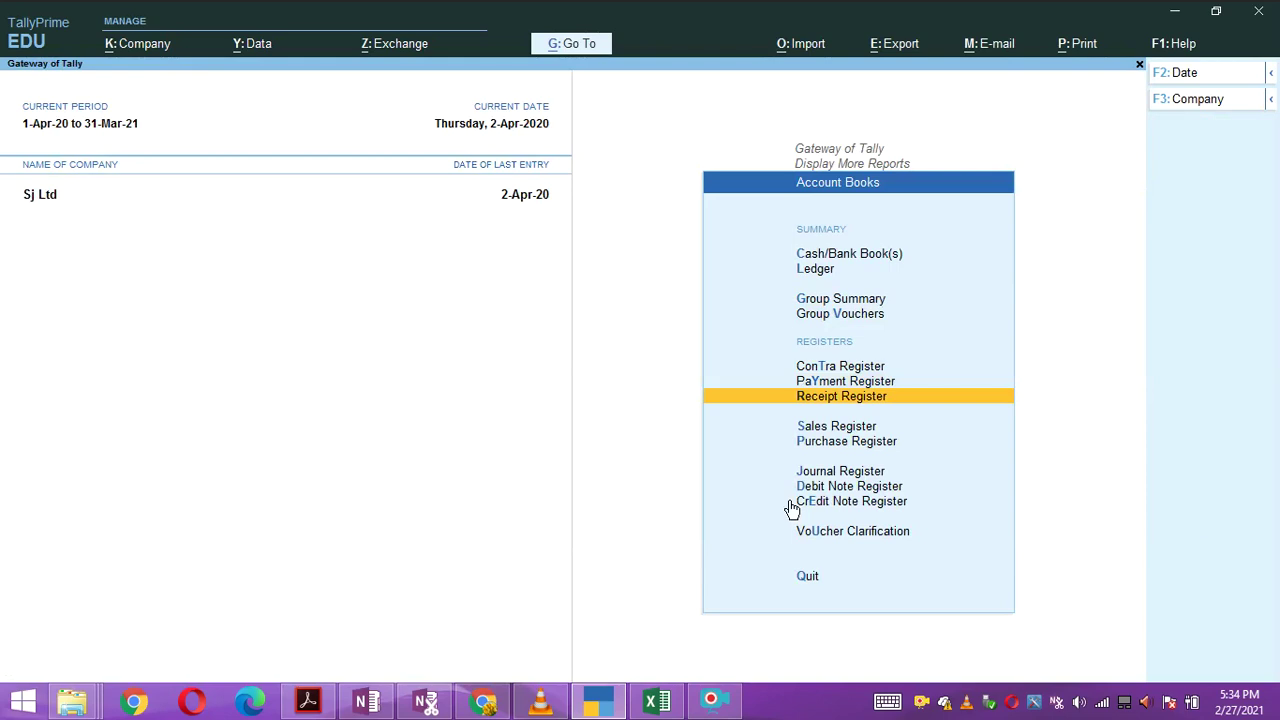
{"action": "key", "text": "Return"}
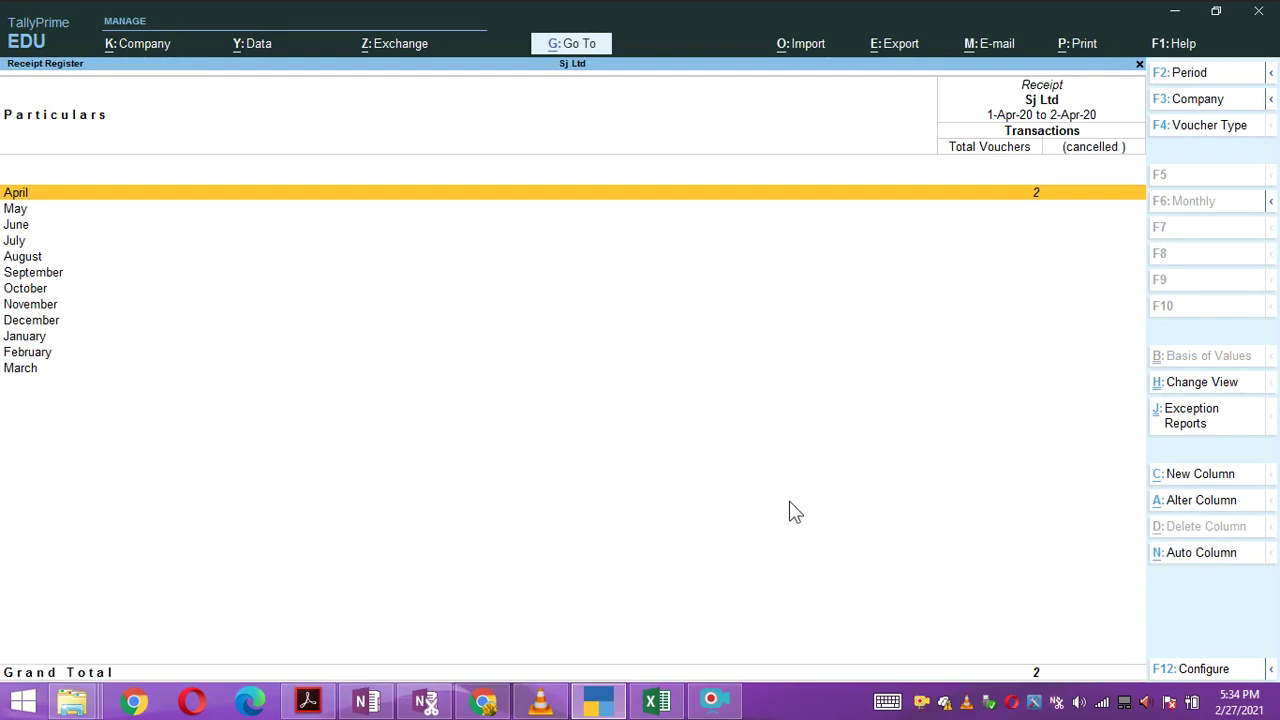
{"action": "key", "text": "Escape"}
View the monthly transactions and closing balances in the Sales Register and return to Account Books.
{"action": "key", "text": "Down"}
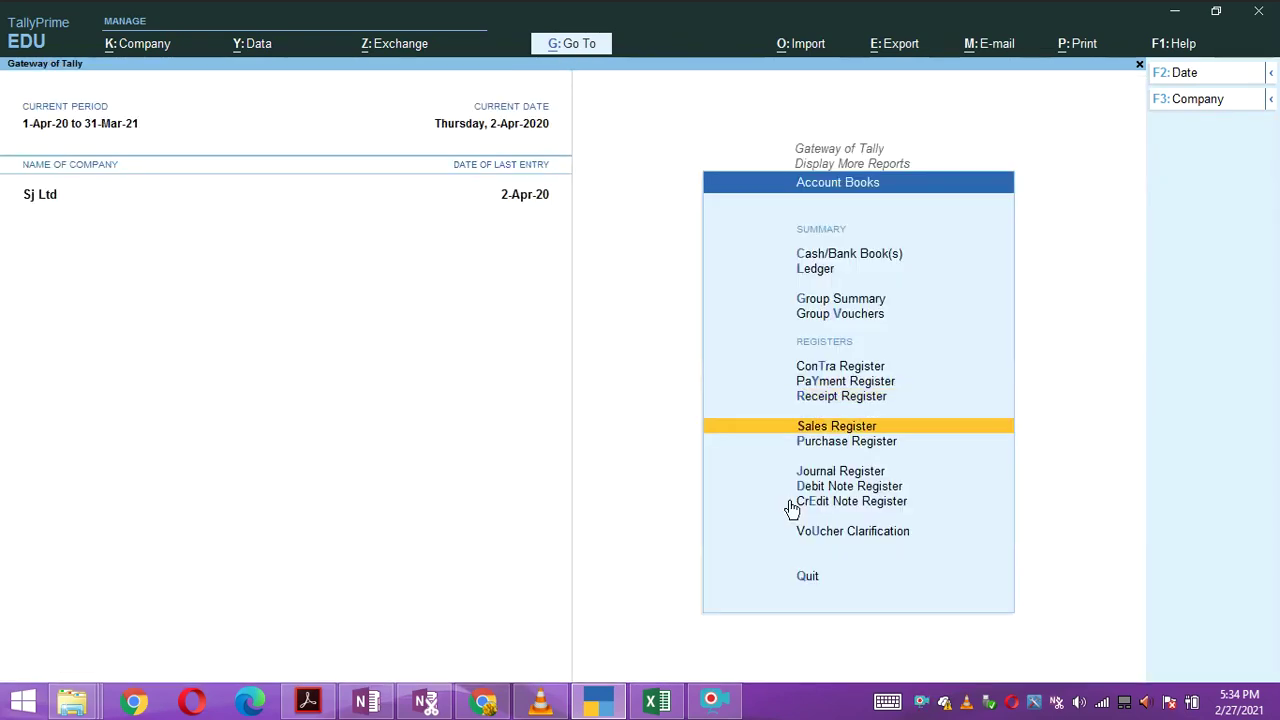
{"action": "key", "text": "Return"}
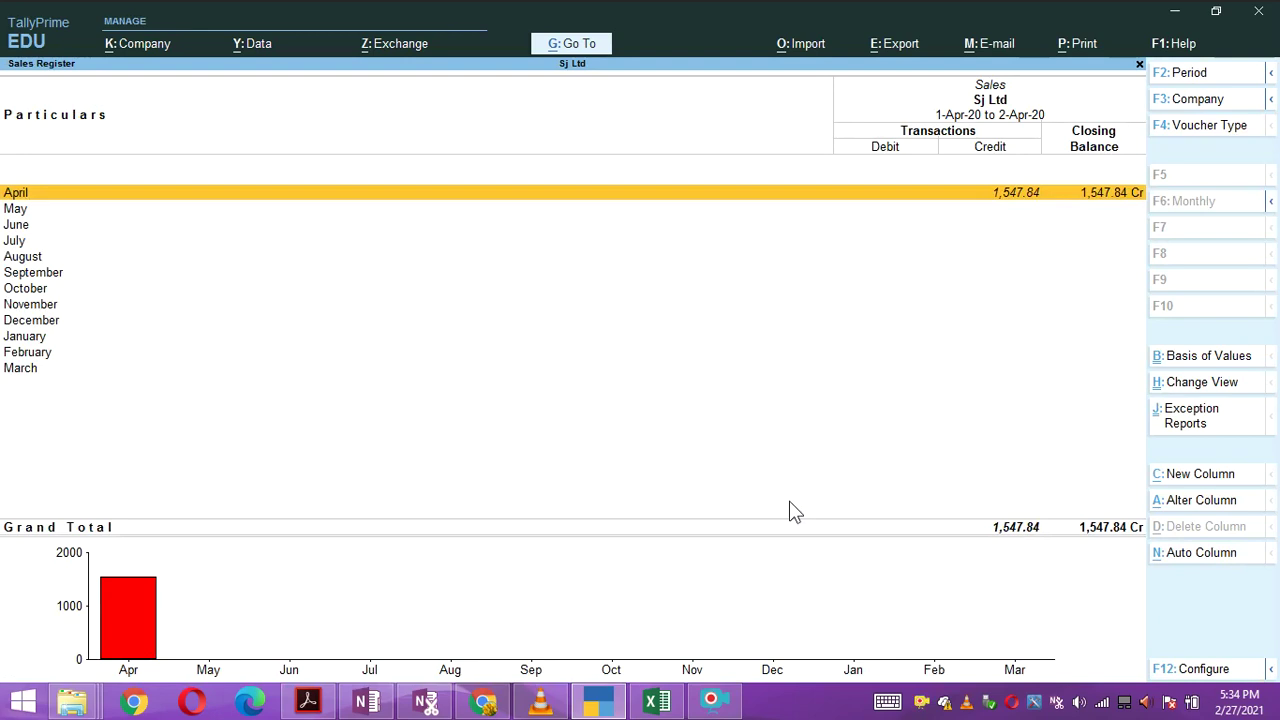
{"action": "key", "text": "Escape"}
Open the Purchase Register and list the purchase vouchers for April.
{"action": "key", "text": "Down"}
{"action": "key", "text": "Return"}
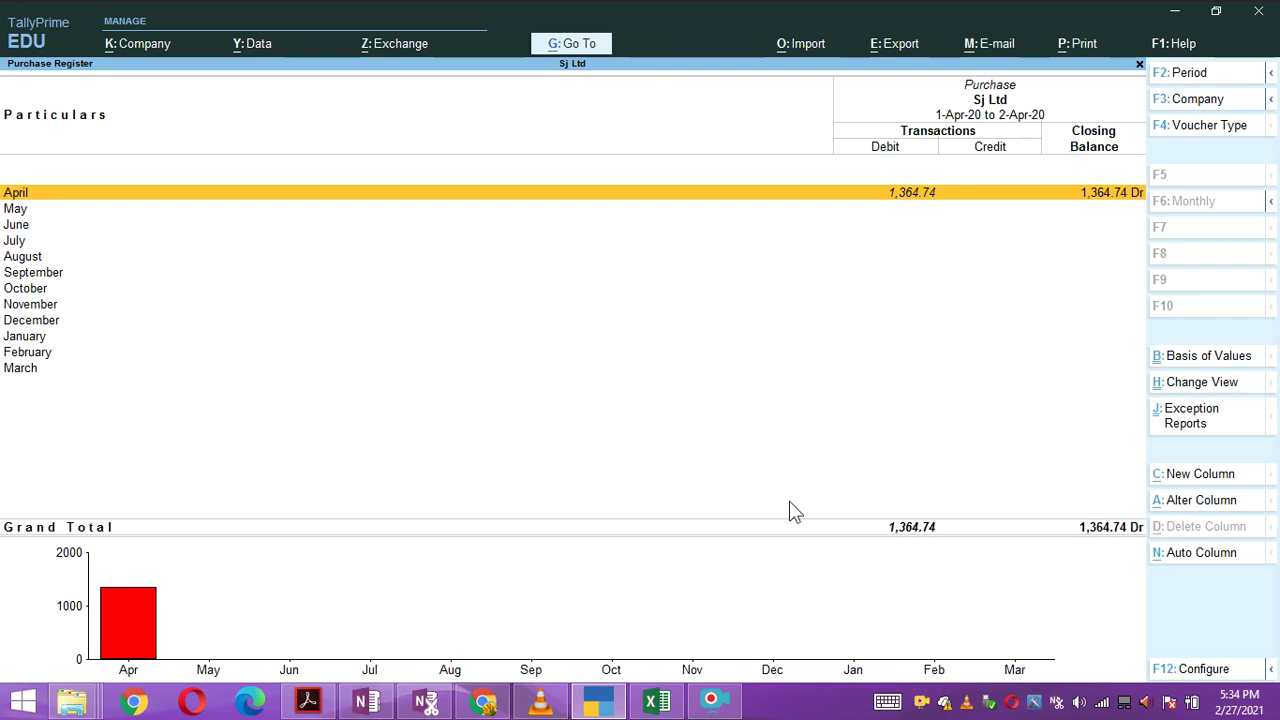
{"action": "key", "text": "Return"}
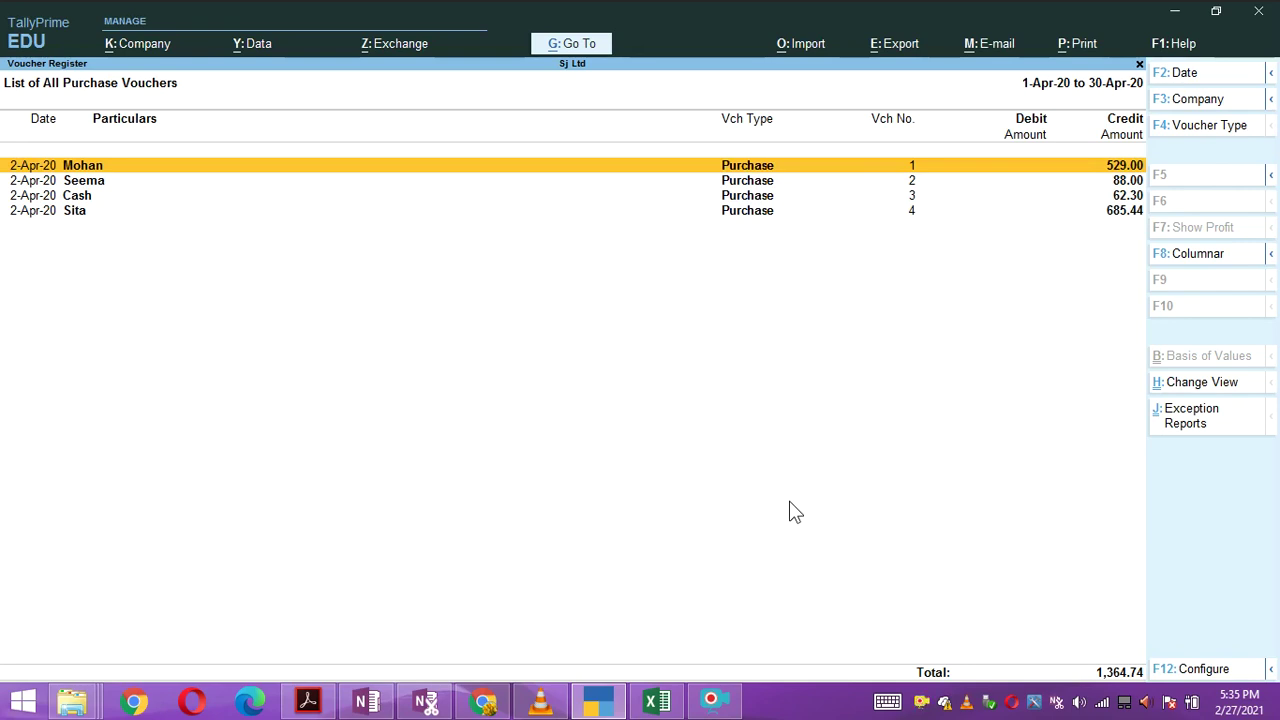
{"action": "key", "text": "Escape"}
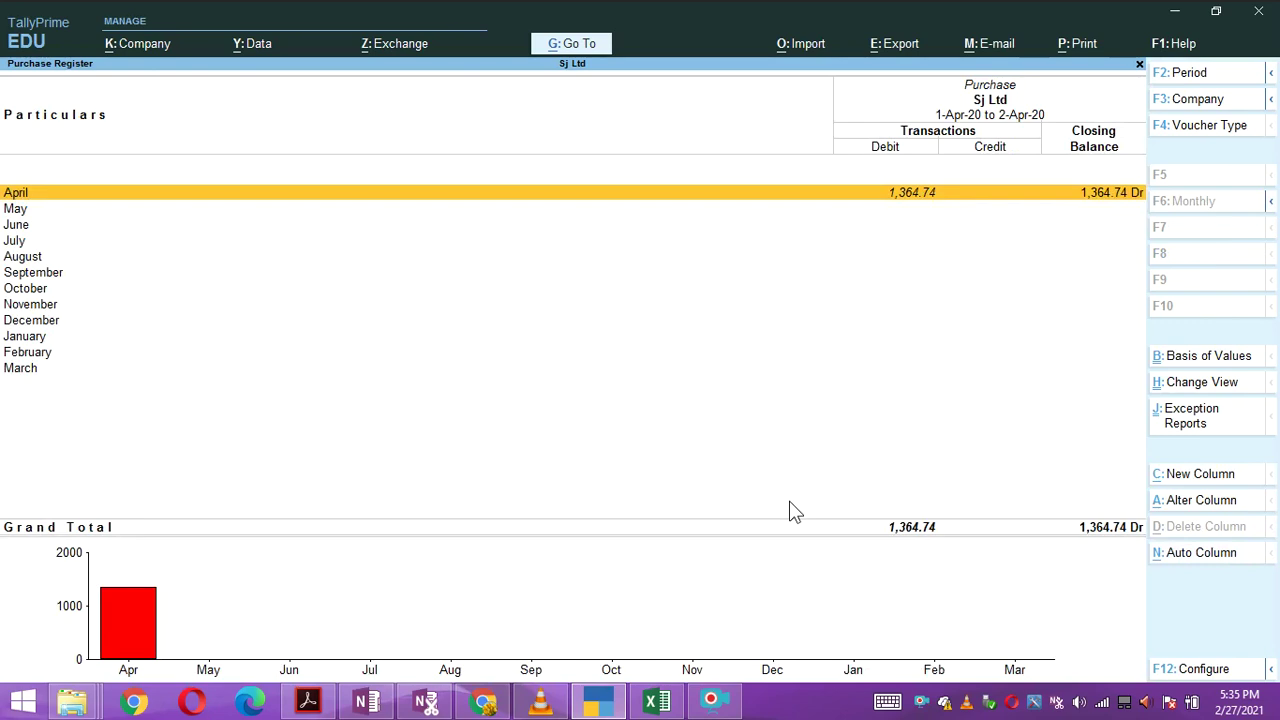
{"action": "key", "text": "Return"}
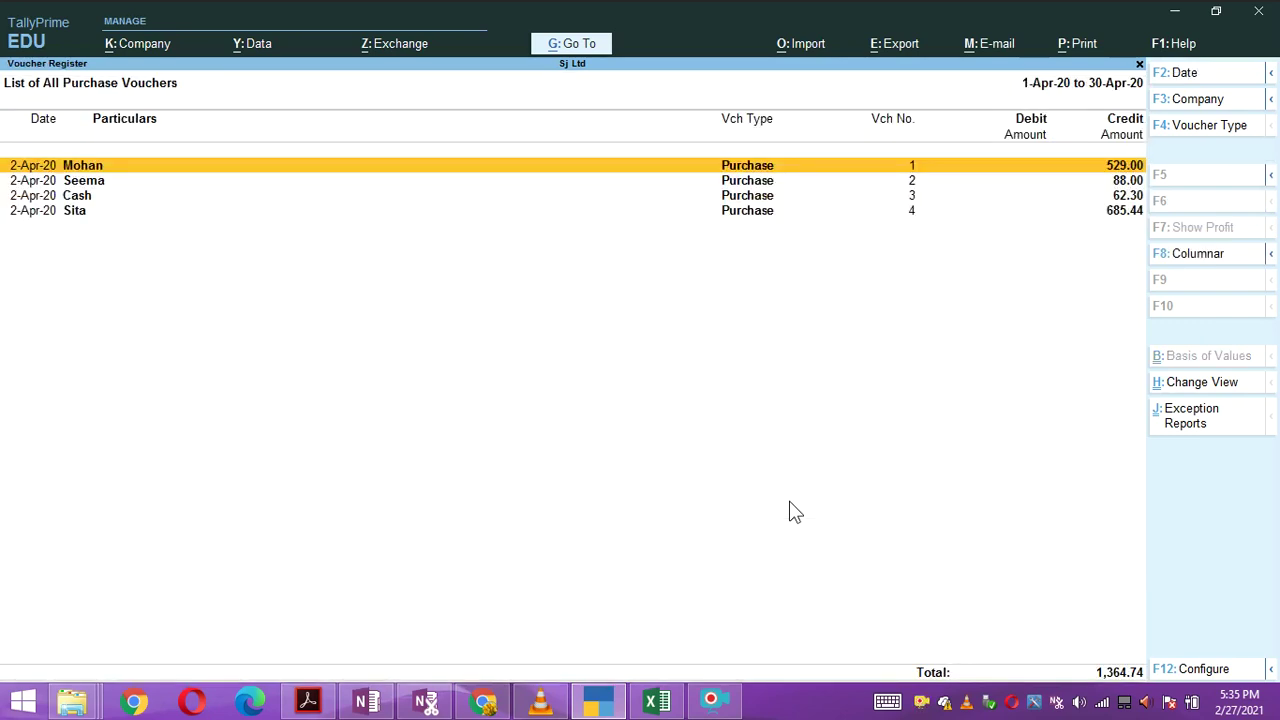
Inspect the first April purchase voucher, quit it without saving, and return to Account Books.
{"action": "key", "text": "Return"}
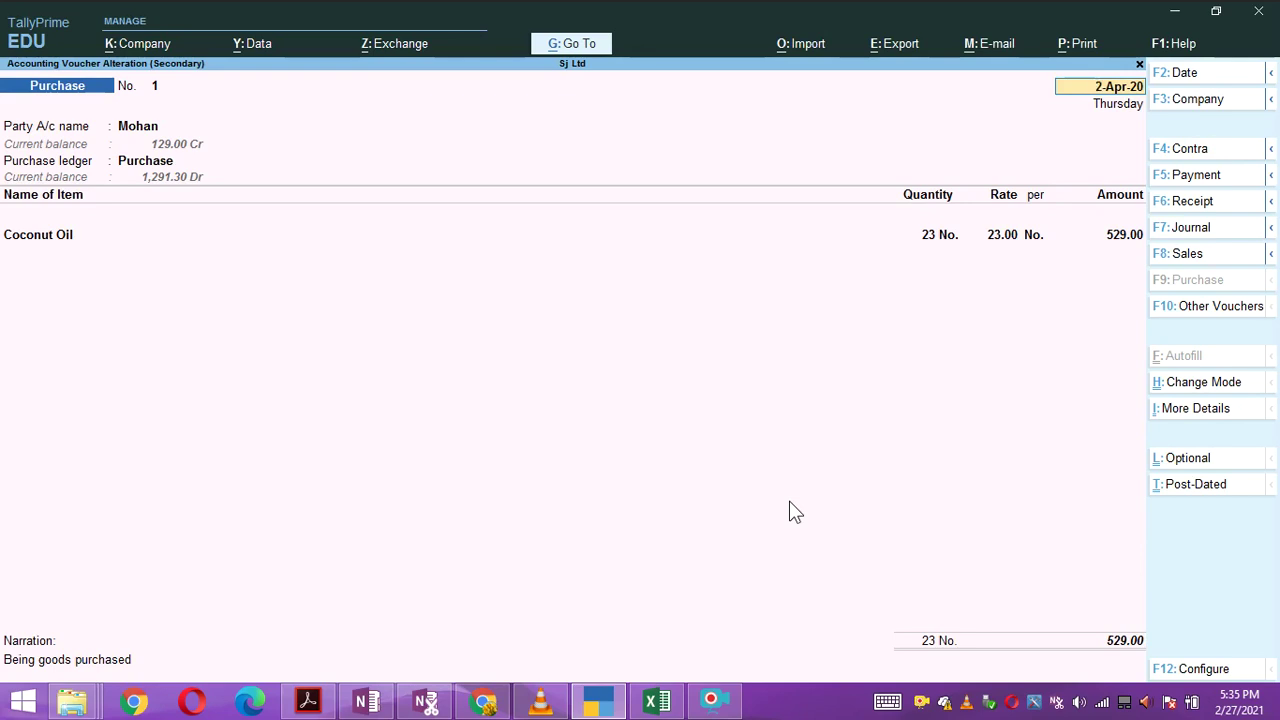
{"action": "key", "text": "BackSpace"}
{"action": "key", "text": "Escape"}
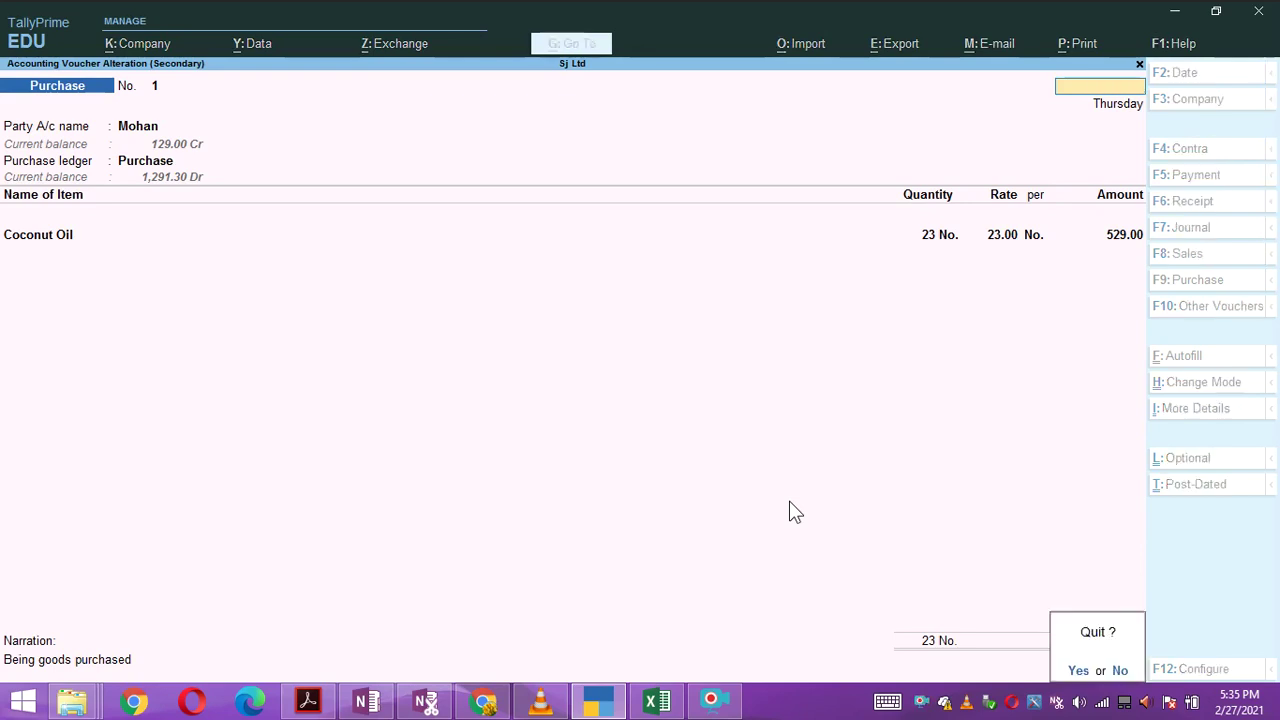
{"action": "key", "text": "y"}
{"action": "key", "text": "Escape"}
{"action": "key", "text": "Escape"}
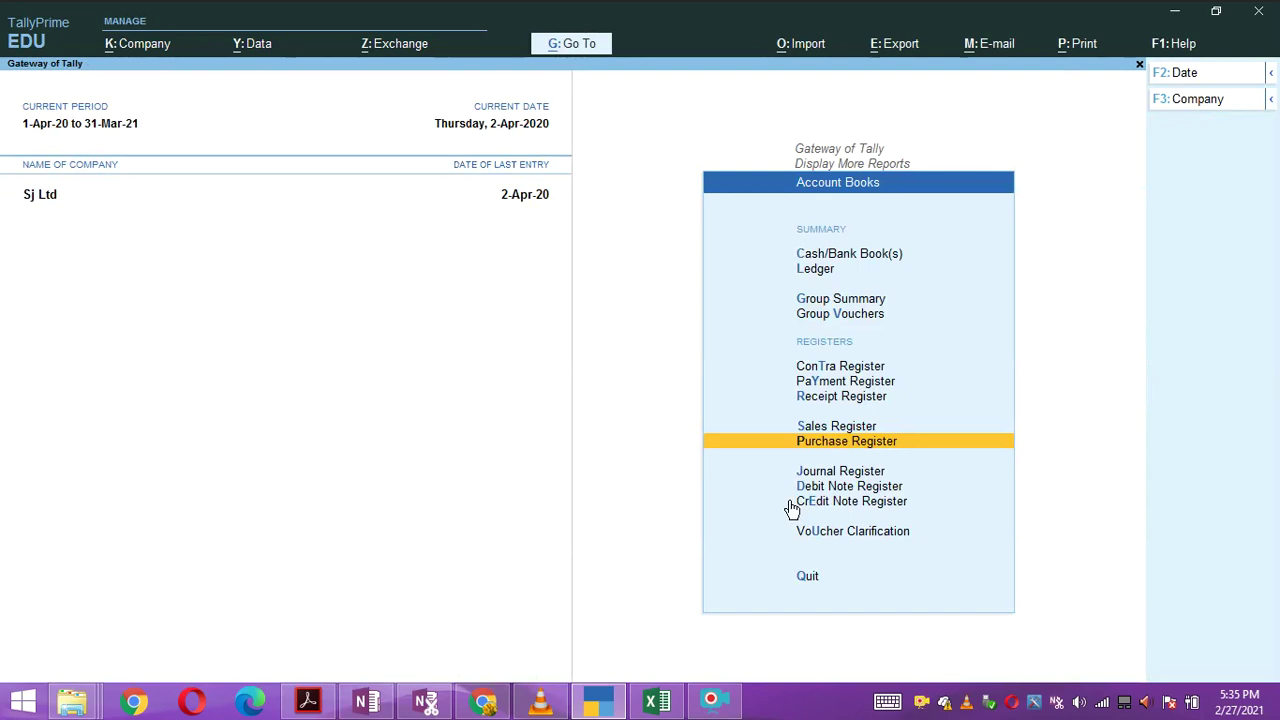
Inspect the April furniture voucher through the Journal Register, and return to Account Books.
{"action": "key", "text": "Down"}
{"action": "key", "text": "Return"}
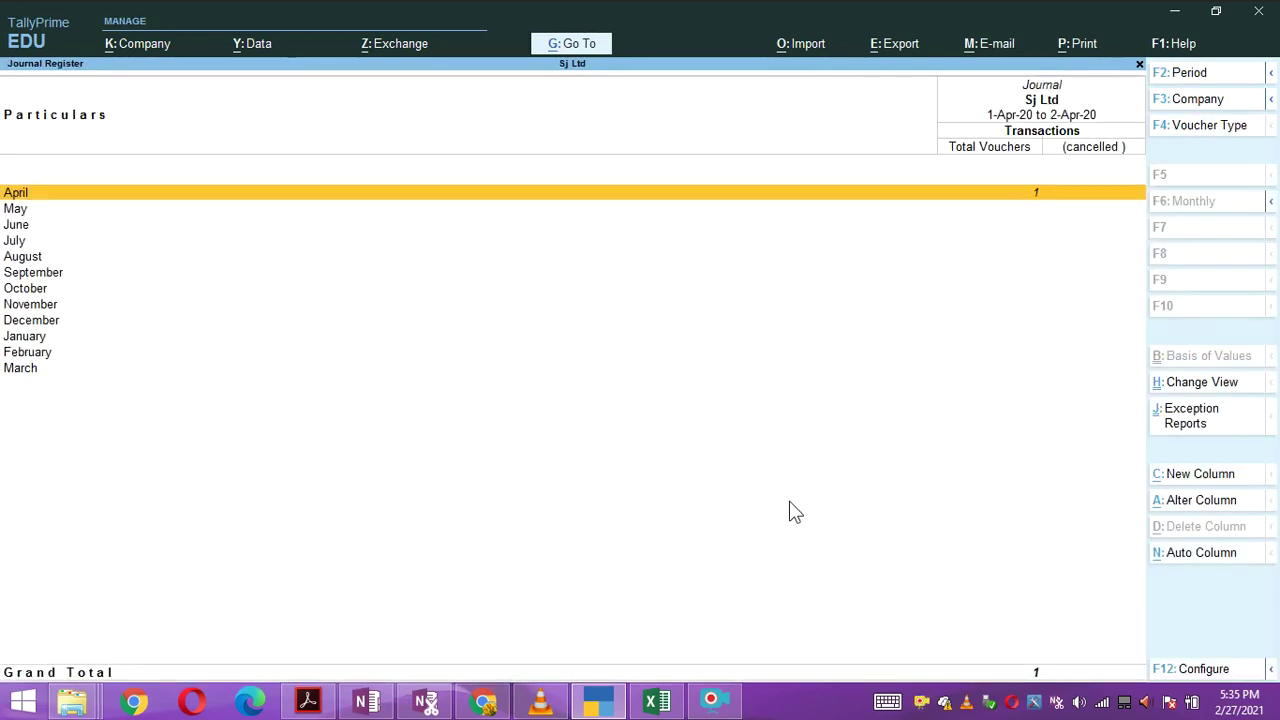
{"action": "key", "text": "Return"}
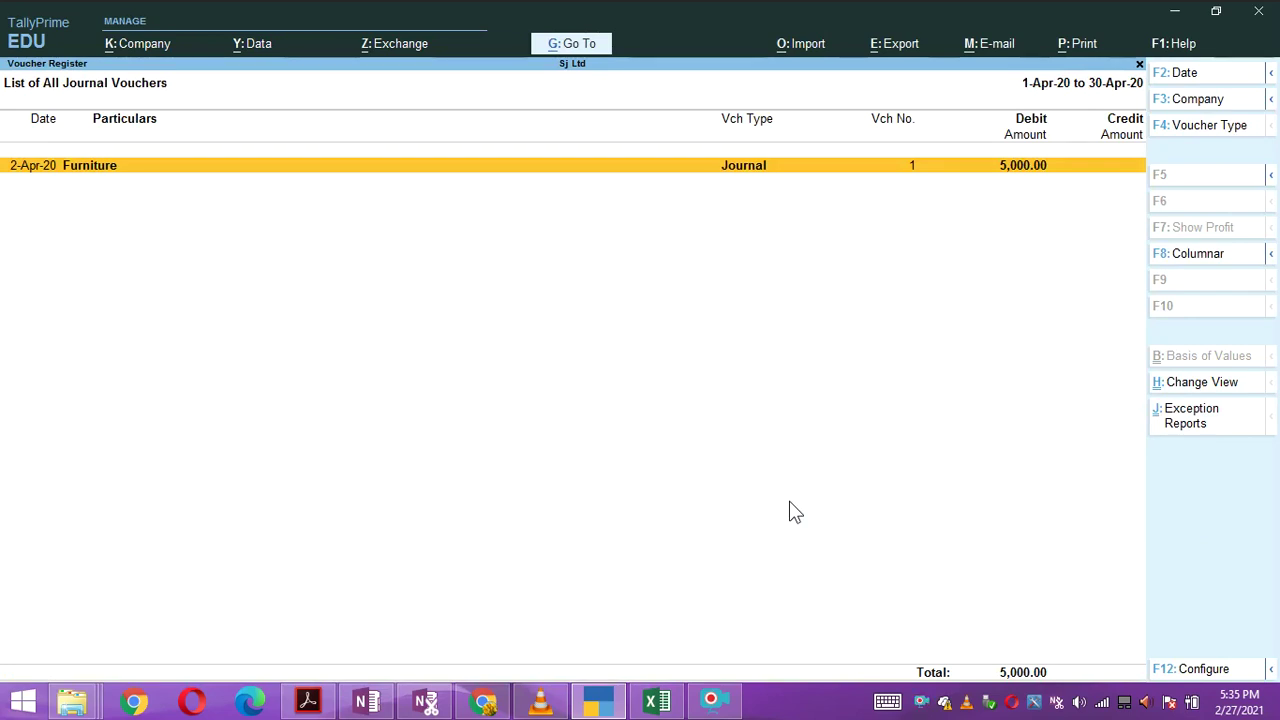
{"action": "key", "text": "Return"}
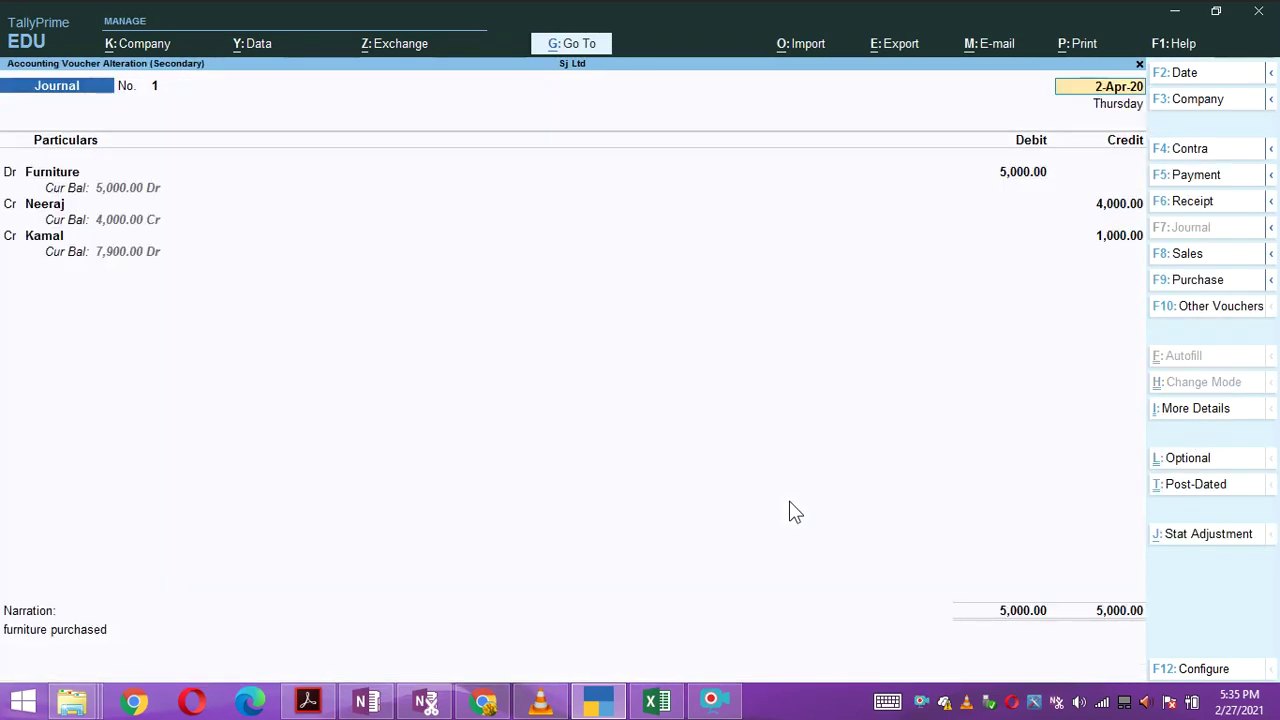
{"action": "key", "text": "Escape"}
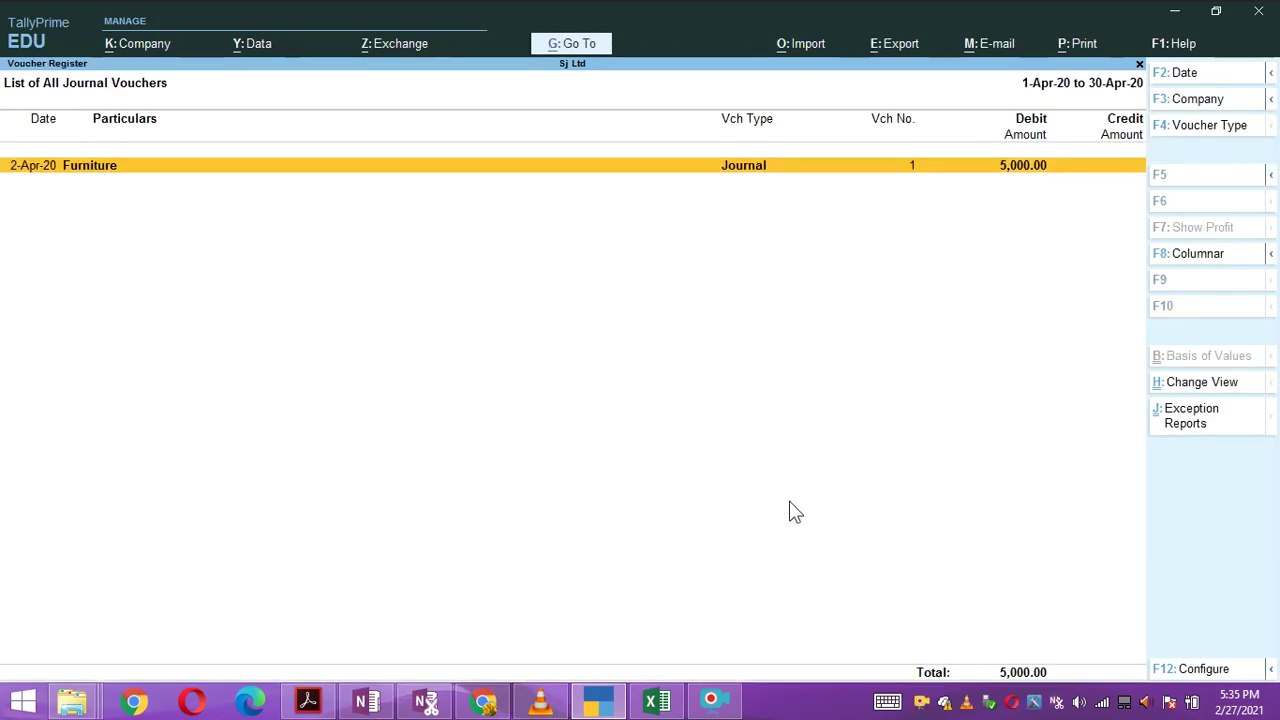
{"action": "key", "text": "Escape"}
{"action": "key", "text": "Escape"}
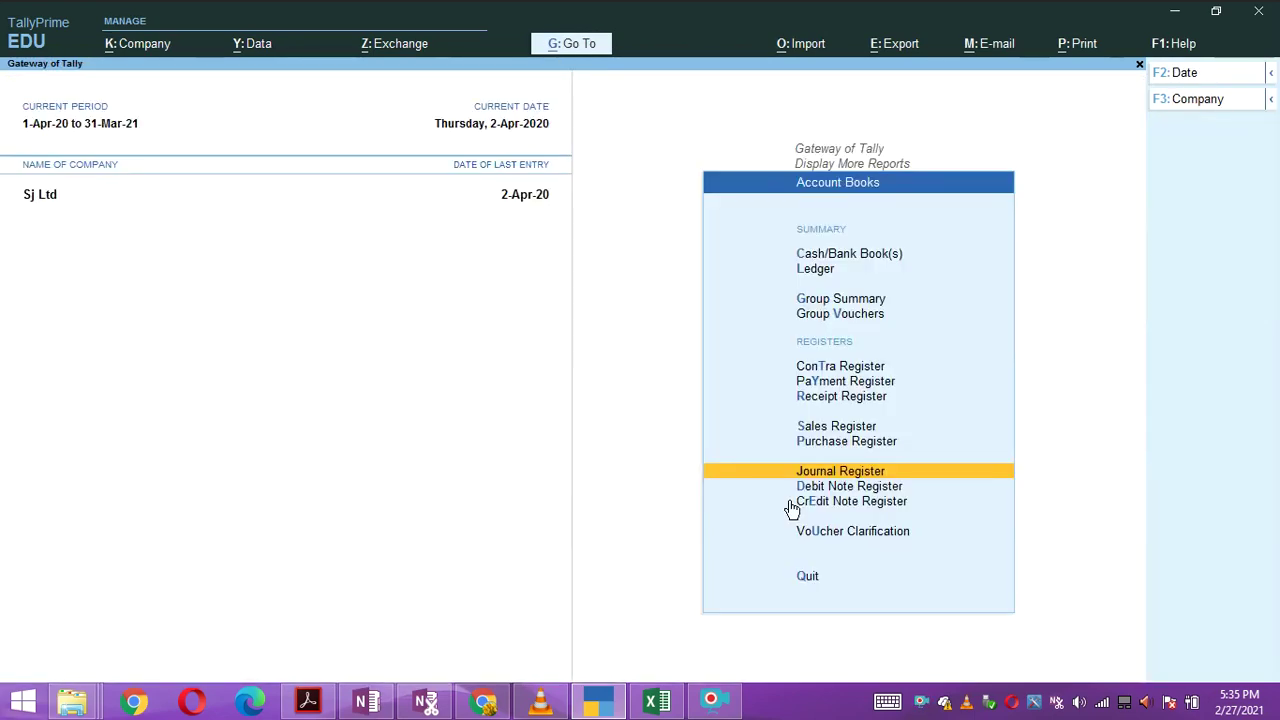
Open the Ledger report's list of ledgers from Account Books.
{"action": "key", "text": "Up"}
{"action": "key", "text": "Up"}
{"action": "key", "text": "Up"}
{"action": "key", "text": "Up"}
{"action": "key", "text": "Up"}
{"action": "key", "text": "Up"}
{"action": "key", "text": "Up"}
{"action": "key", "text": "Up"}
{"action": "key", "text": "Up"}
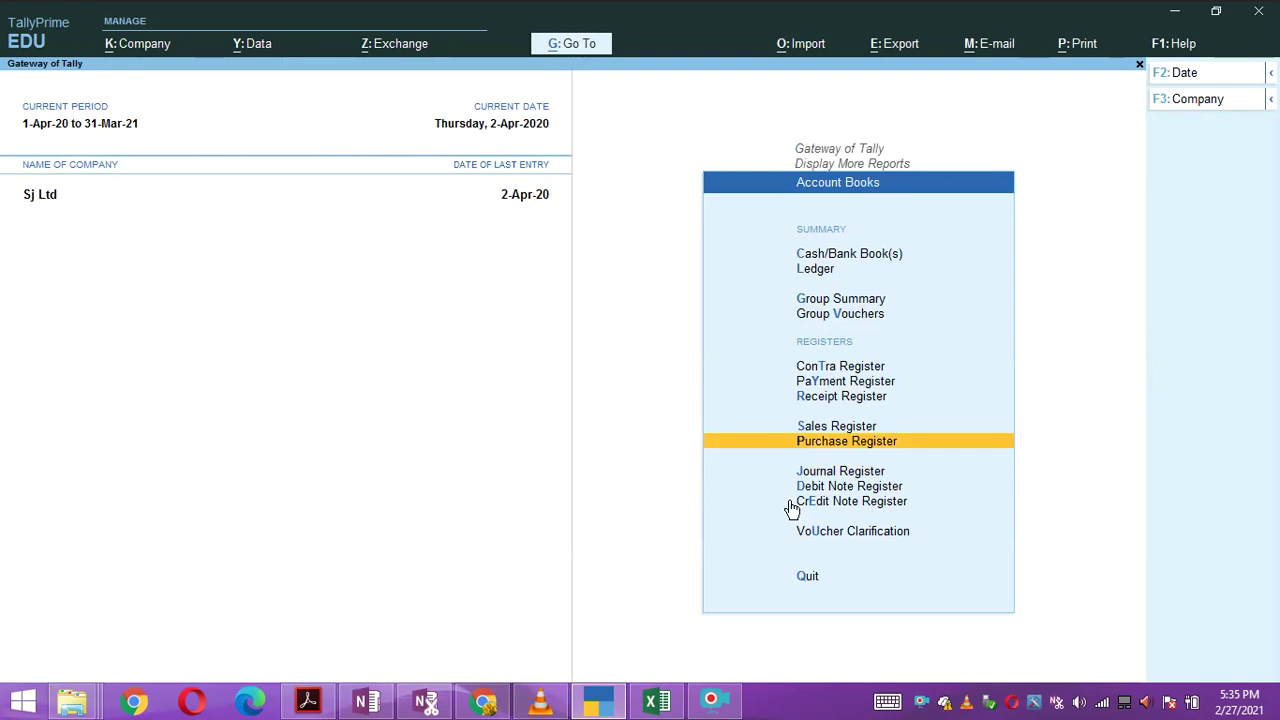
{"action": "key", "text": "Down"}
{"action": "key", "text": "Return"}
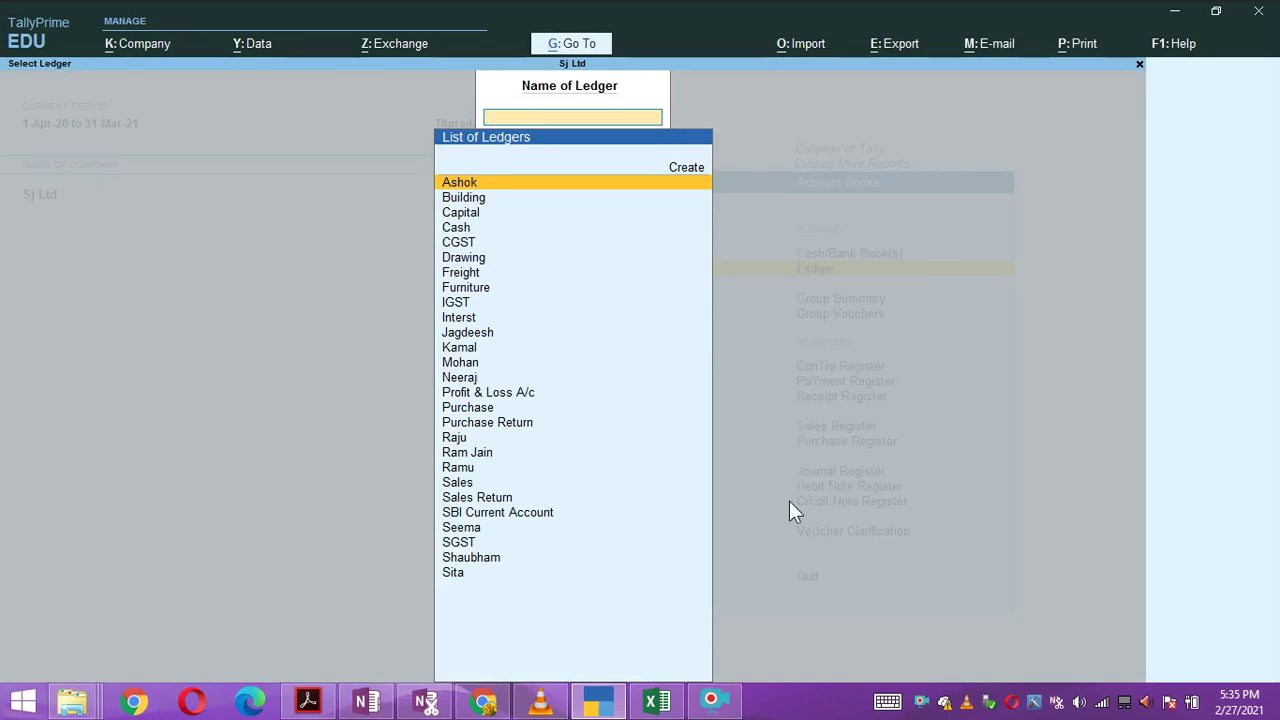
Open the party ledger listed directly below Purchase Return and go through its entries to the Sales Return credit note.
{"action": "key", "text": "Down"}
{"action": "key", "text": "Down"}
{"action": "key", "text": "Down"}
{"action": "key", "text": "Down"}
{"action": "key", "text": "Down"}
{"action": "key", "text": "Down"}
{"action": "key", "text": "Down"}
{"action": "key", "text": "Down"}
{"action": "key", "text": "Down"}
{"action": "key", "text": "Down"}
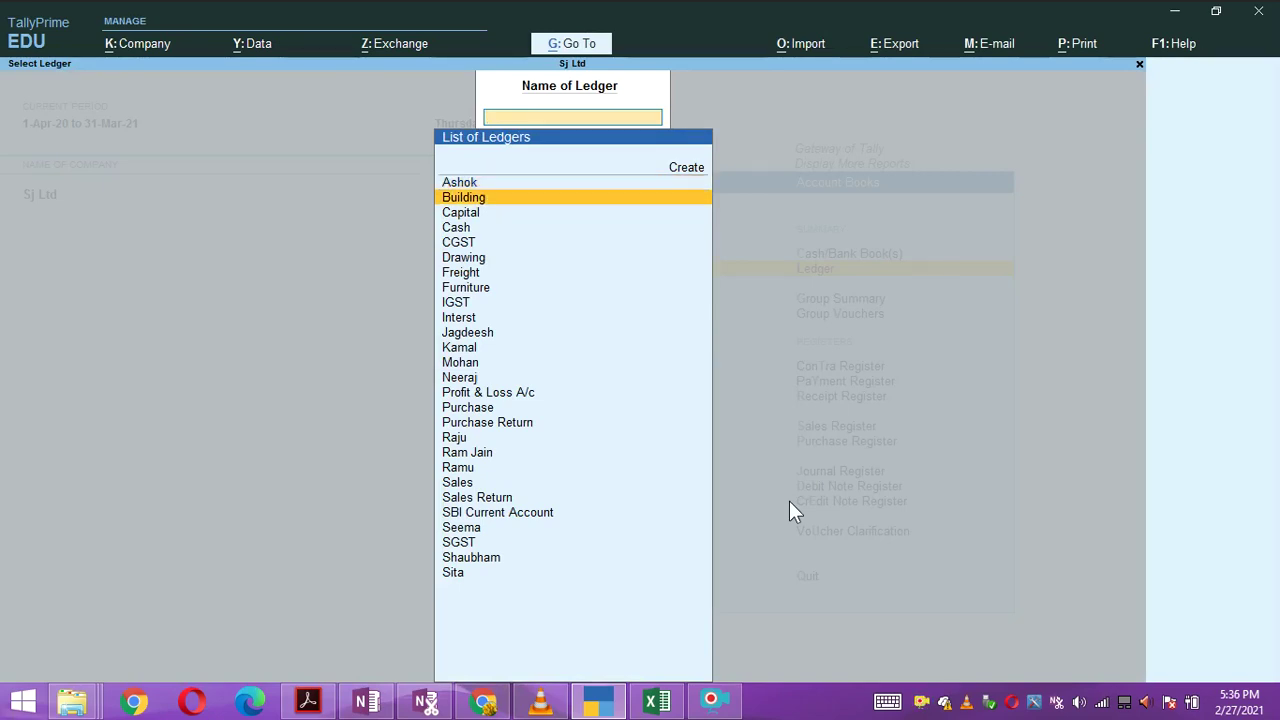
{"action": "key", "text": "Down"}
{"action": "key", "text": "Down"}
{"action": "key", "text": "Down"}
{"action": "key", "text": "Down"}
{"action": "key", "text": "Down"}
{"action": "key", "text": "Down"}
{"action": "key", "text": "Down"}
{"action": "key", "text": "Down"}
{"action": "key", "text": "Down"}
{"action": "key", "text": "Down"}
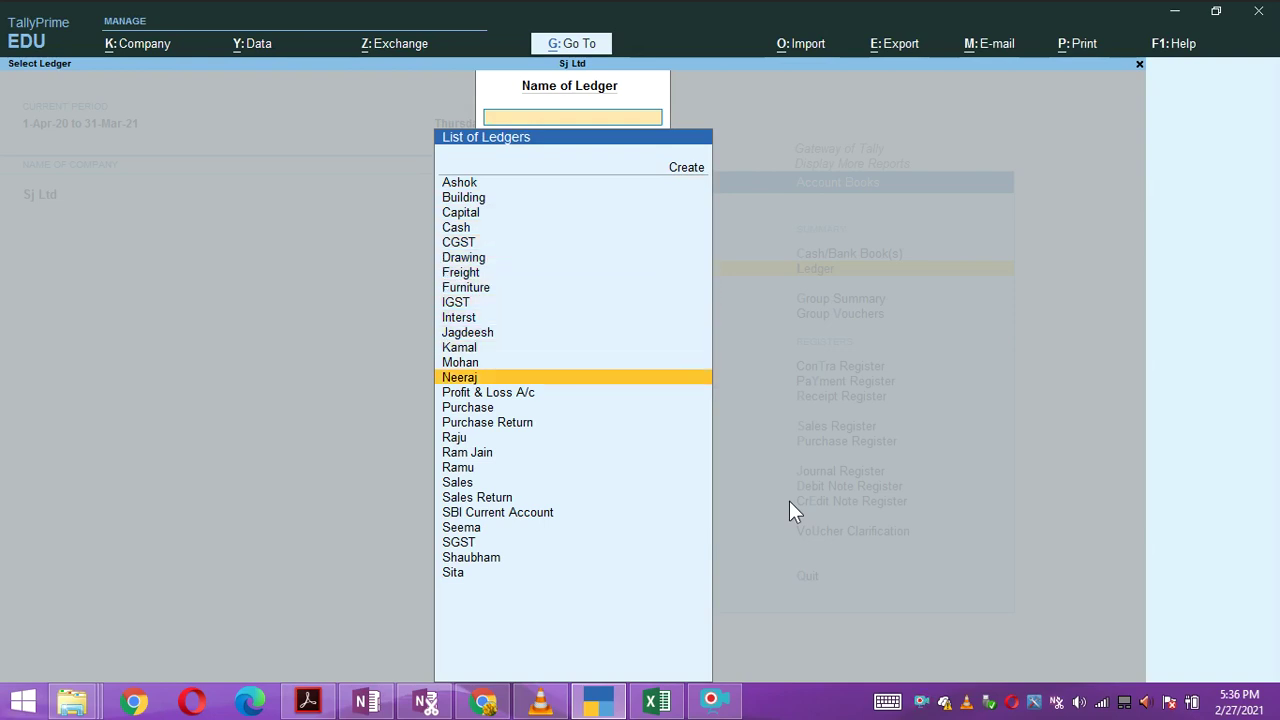
{"action": "key", "text": "Up"}
{"action": "key", "text": "Up"}
{"action": "key", "text": "Up"}
{"action": "key", "text": "Return"}
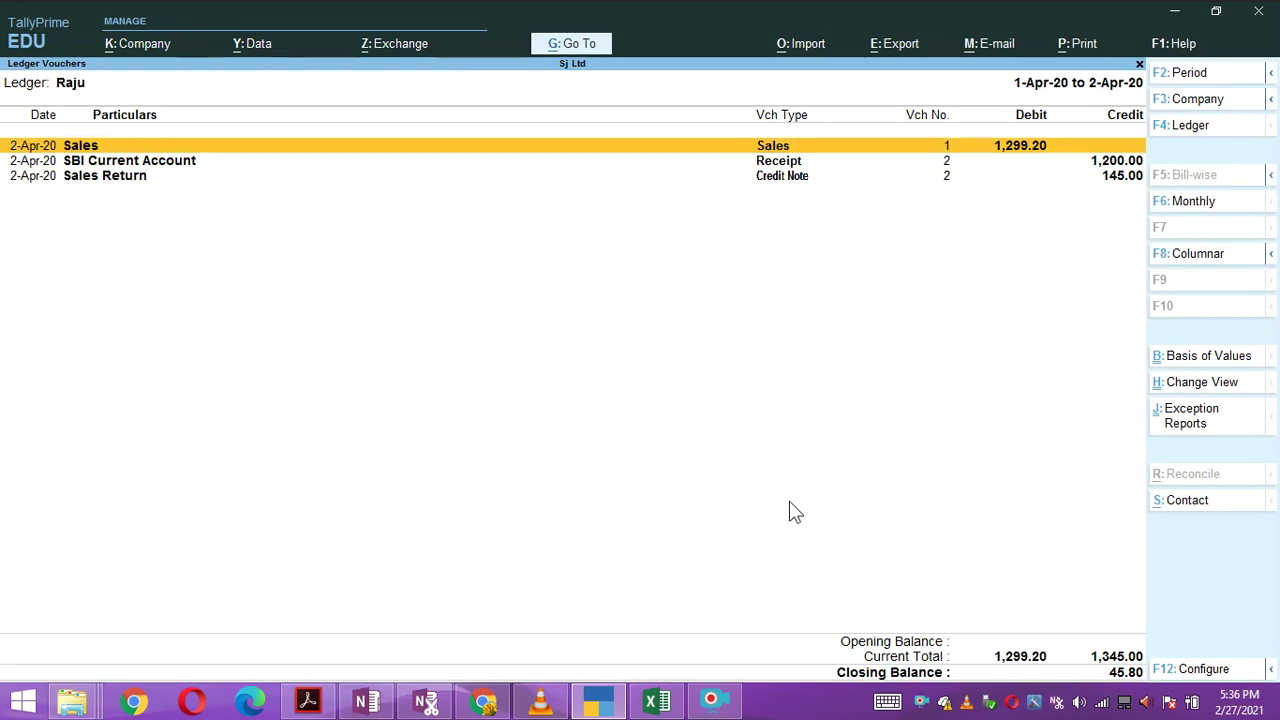
{"action": "key", "text": "Down"}
{"action": "key", "text": "Down"}
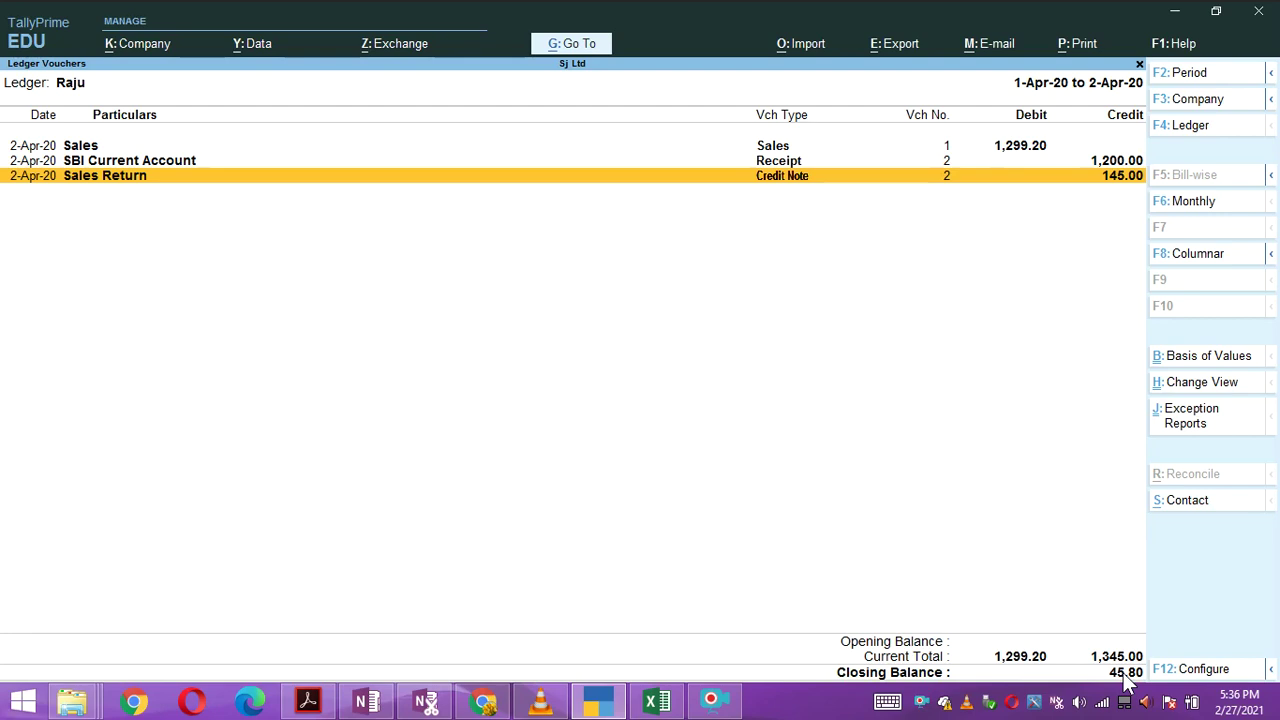
Switch to the Furniture ledger and open its journal voucher.
{"action": "key", "text": "Escape"}
{"action": "key", "text": "Up"}
{"action": "key", "text": "Up"}
{"action": "key", "text": "Up"}
{"action": "key", "text": "Up"}
{"action": "key", "text": "Up"}
{"action": "key", "text": "Up"}
{"action": "key", "text": "Up"}
{"action": "key", "text": "Up"}
{"action": "key", "text": "Up"}
{"action": "key", "text": "Up"}
{"action": "key", "text": "Return"}
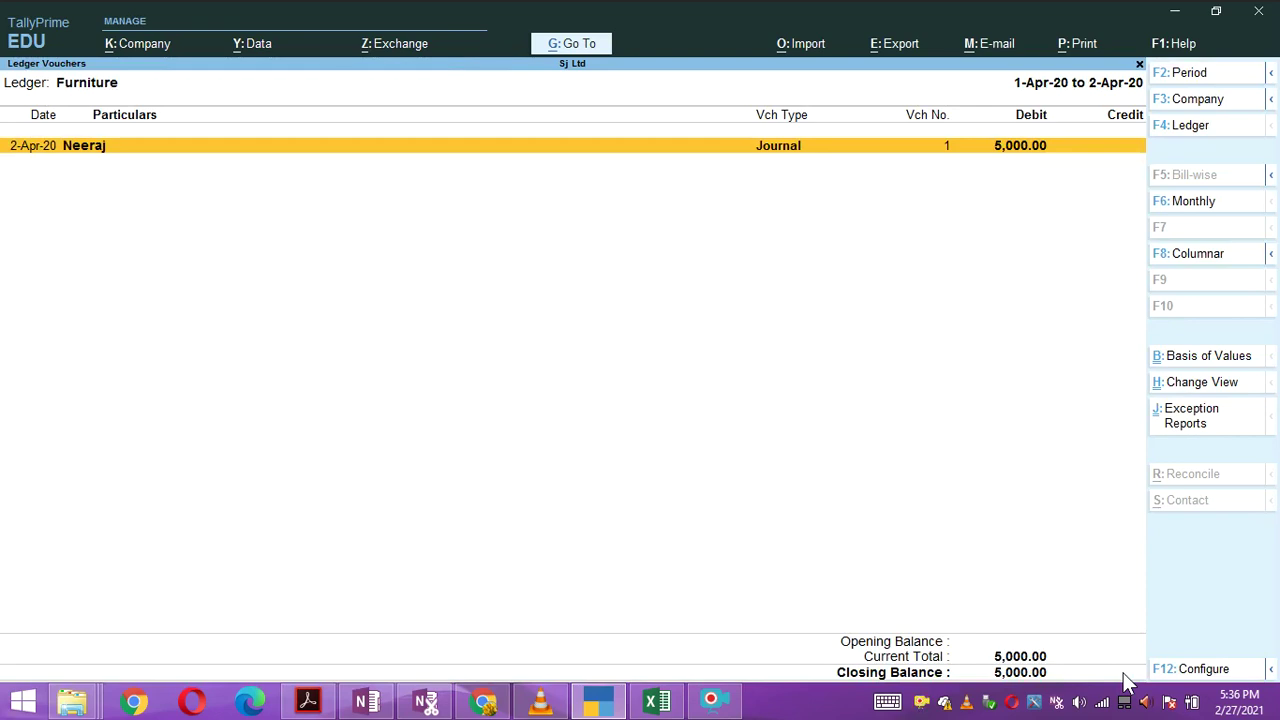
{"action": "key", "text": "Return"}
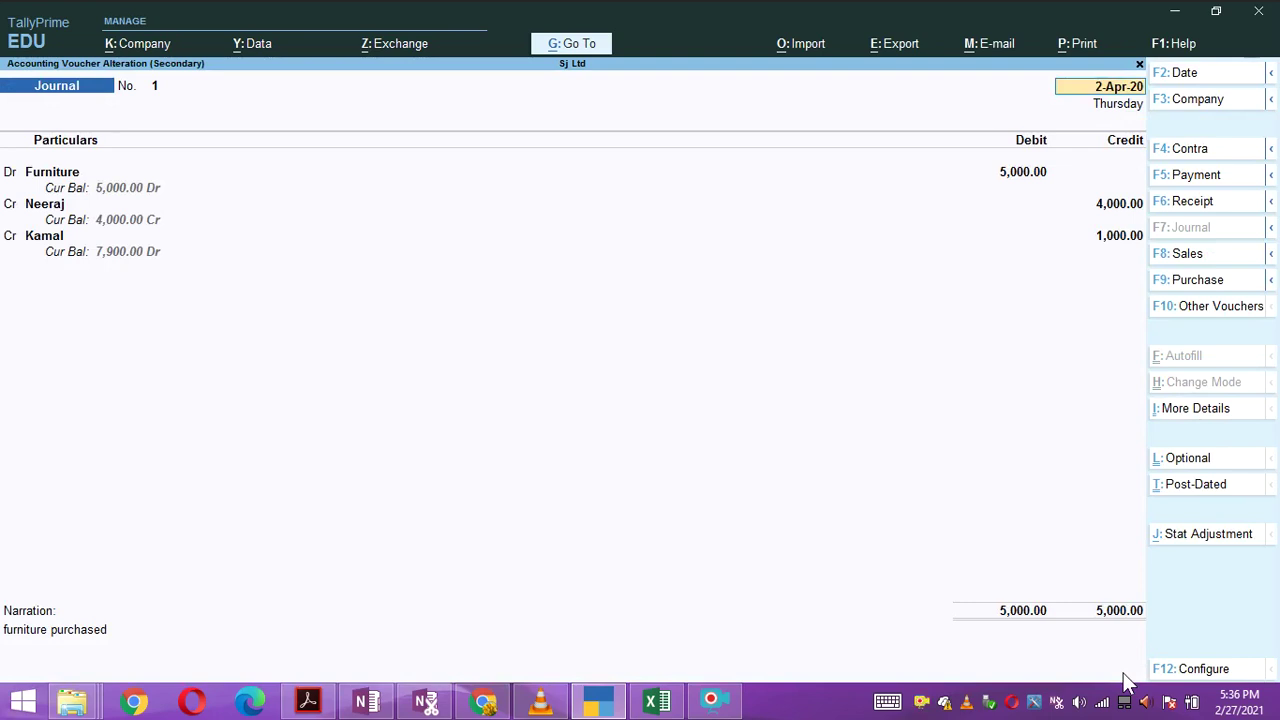
Leave the Furniture journal voucher and open the Cash ledger's vouchers instead.
{"action": "key", "text": "BackSpace"}
{"action": "key", "text": "Escape"}
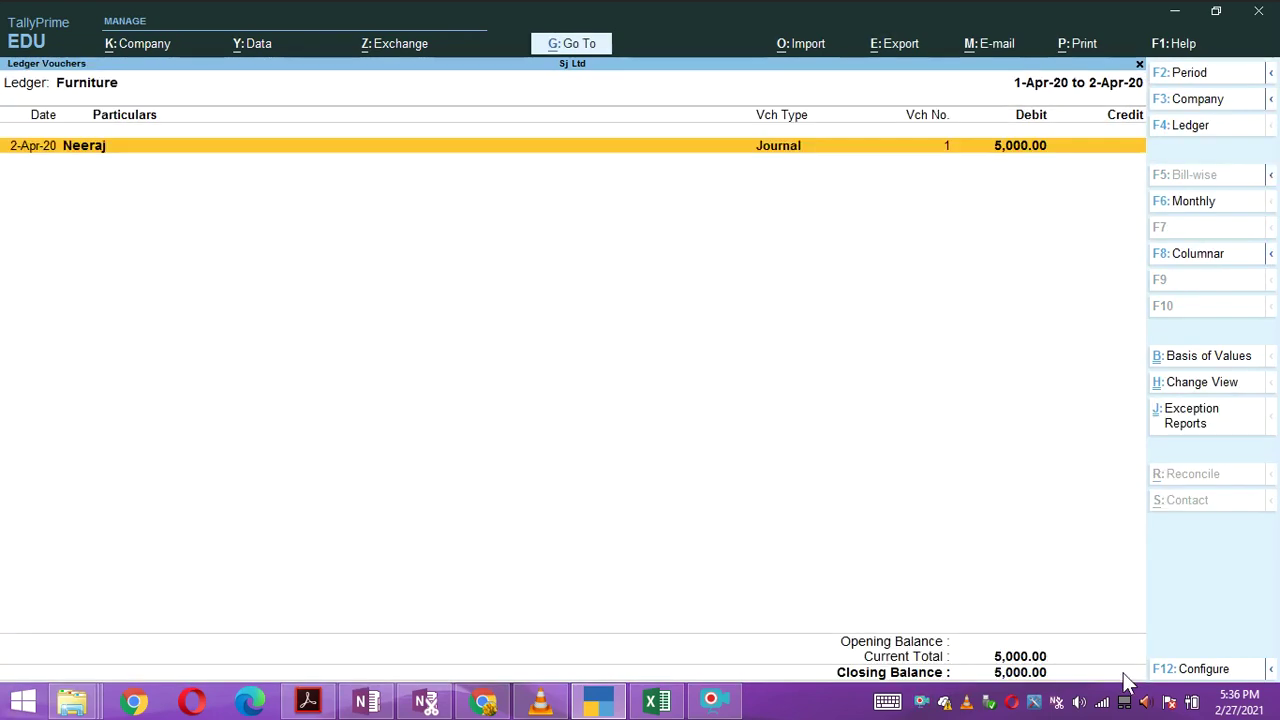
{"action": "key", "text": "Escape"}
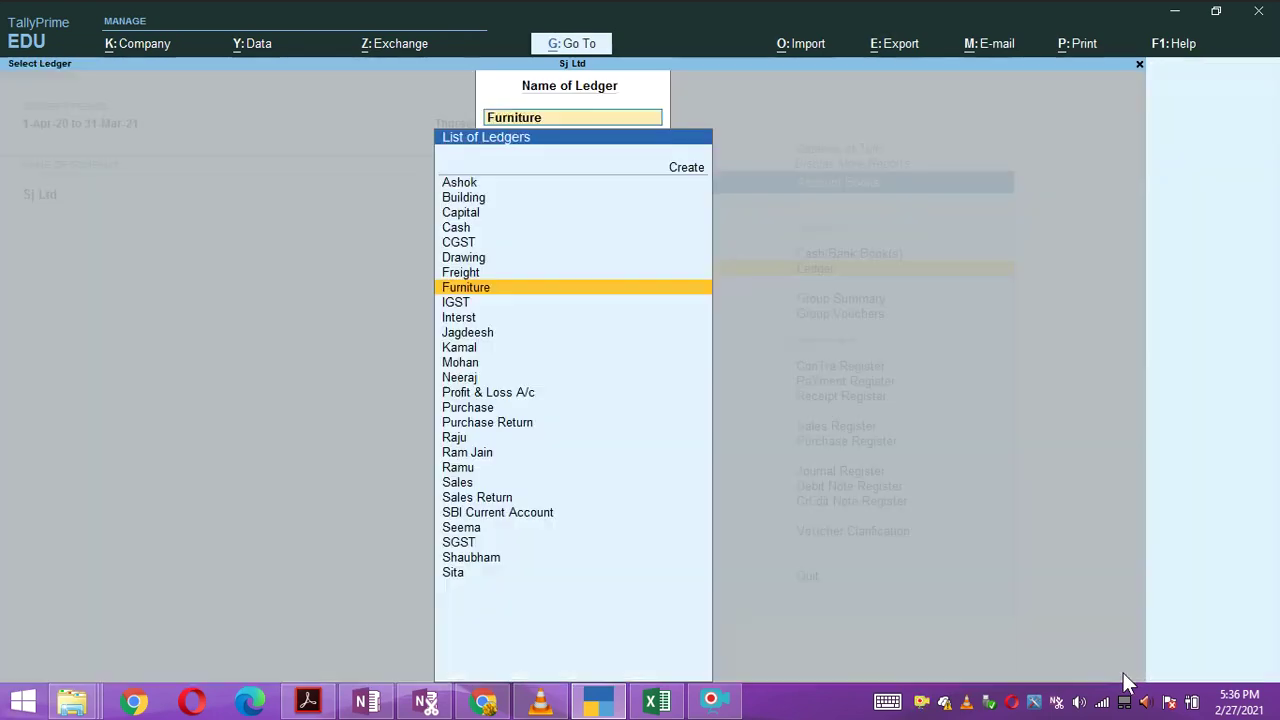
{"action": "key", "text": "Up"}
{"action": "key", "text": "Up"}
{"action": "key", "text": "Up"}
{"action": "key", "text": "Up"}
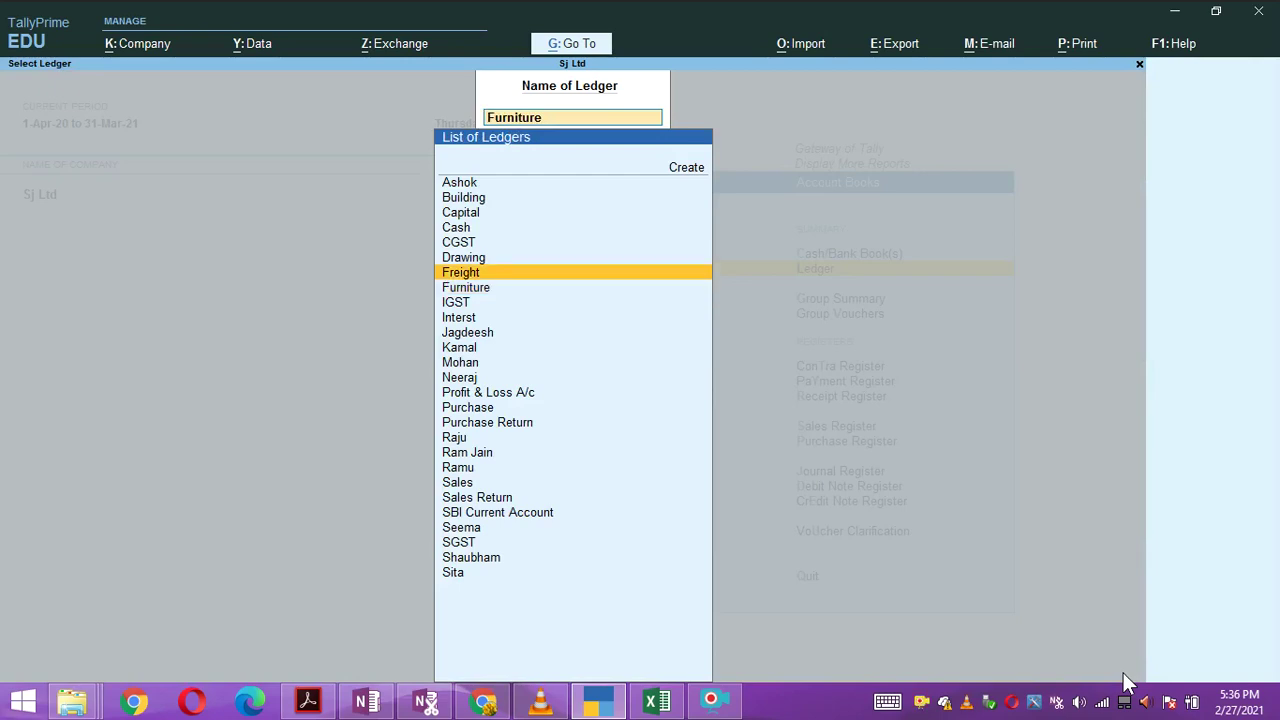
{"action": "key", "text": "Return"}
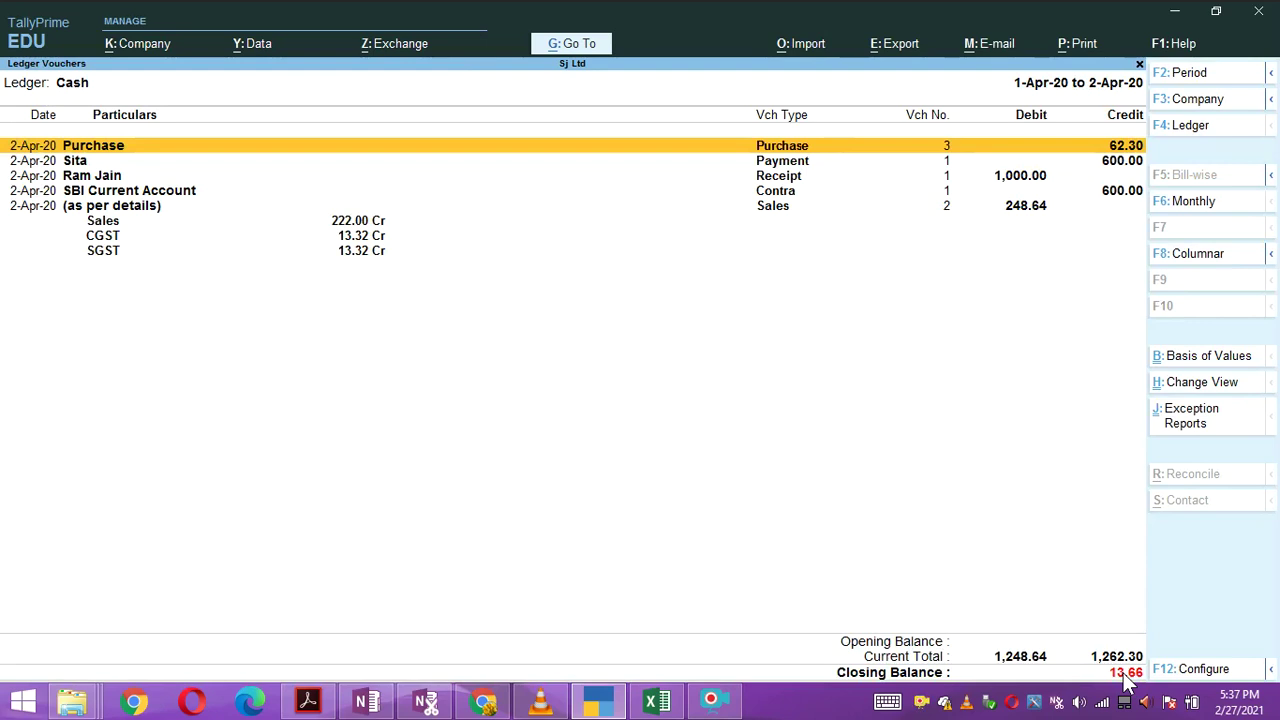
Go through the Cash ledger's entries down to the sales voucher, and return to Account Books.
{"action": "key", "text": "Down"}
{"action": "key", "text": "Down"}
{"action": "key", "text": "Down"}
{"action": "key", "text": "Down"}
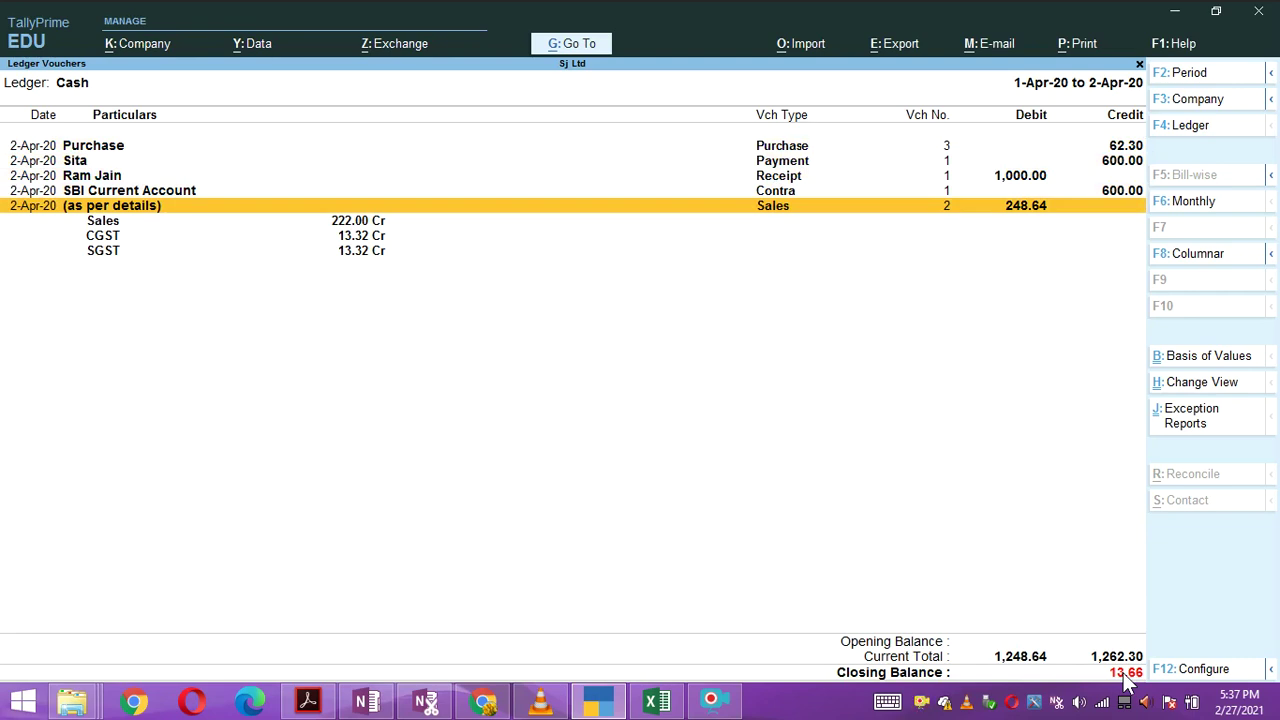
{"action": "key", "text": "Escape"}
{"action": "key", "text": "BackSpace"}
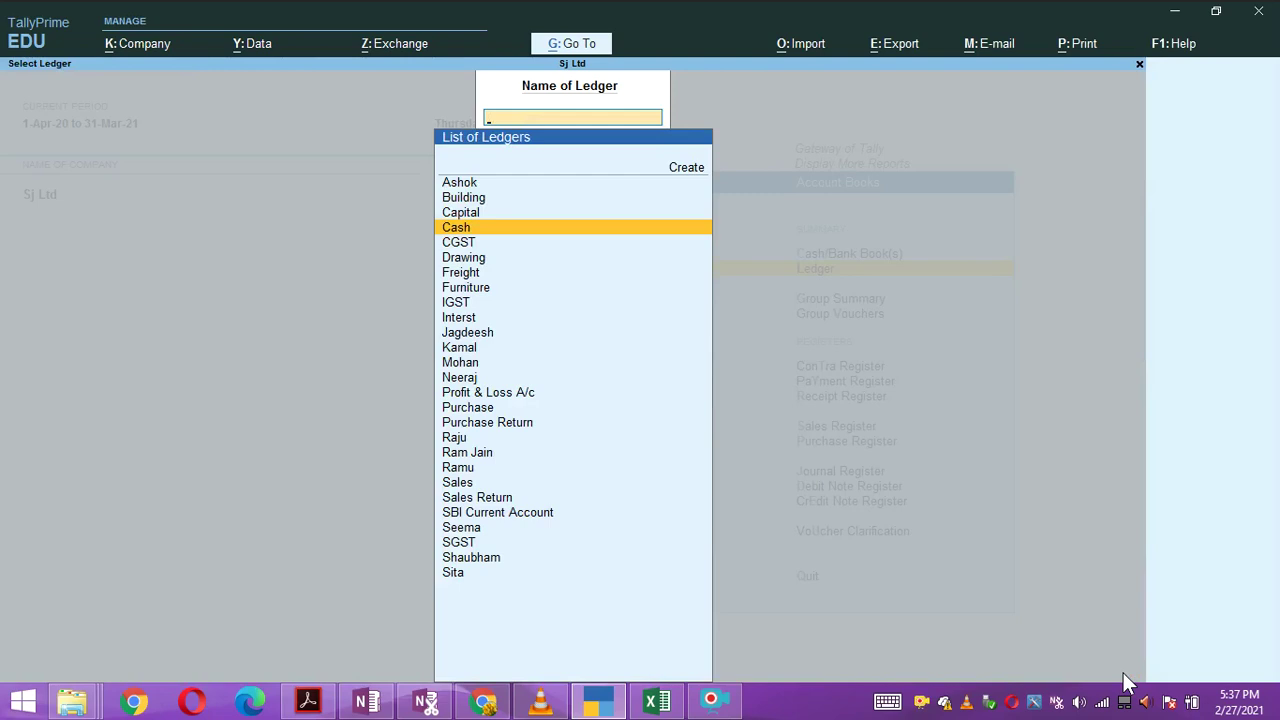
{"action": "key", "text": "Escape"}
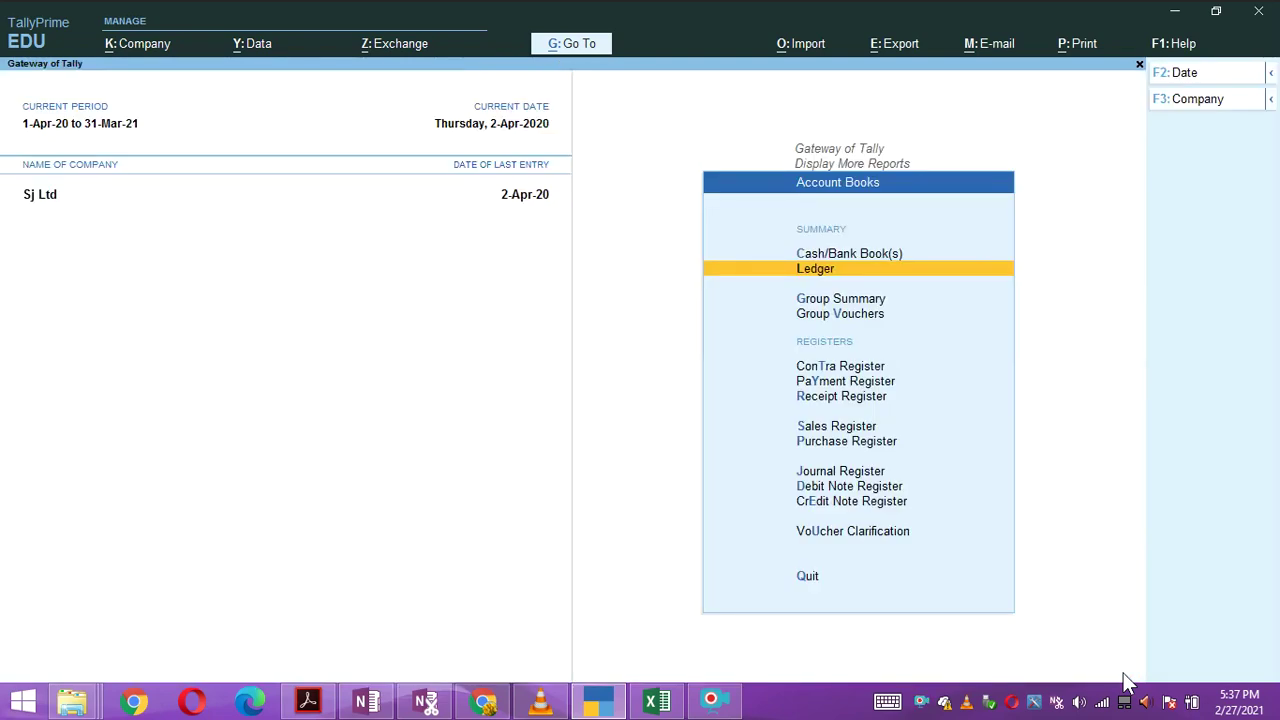
Open the Group Summary for the Purchase Accounts group from Account Books.
{"action": "key", "text": "Up"}
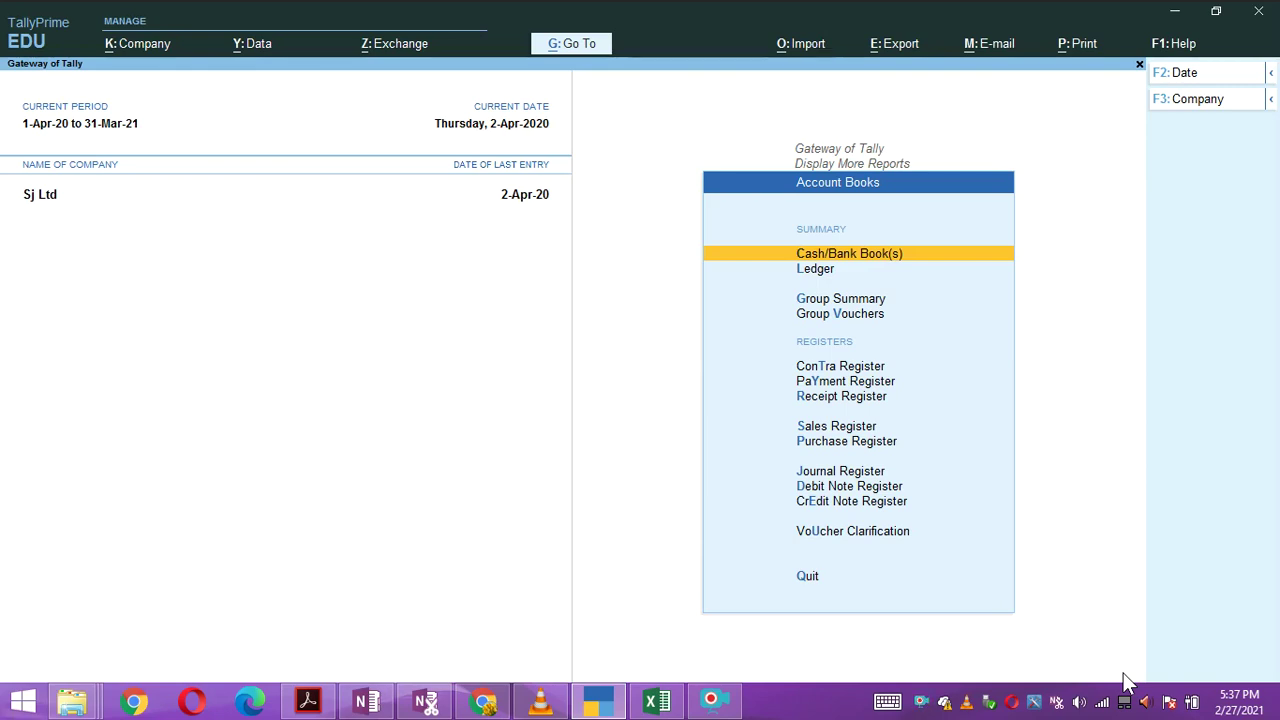
{"action": "key", "text": "Down"}
{"action": "key", "text": "Down"}
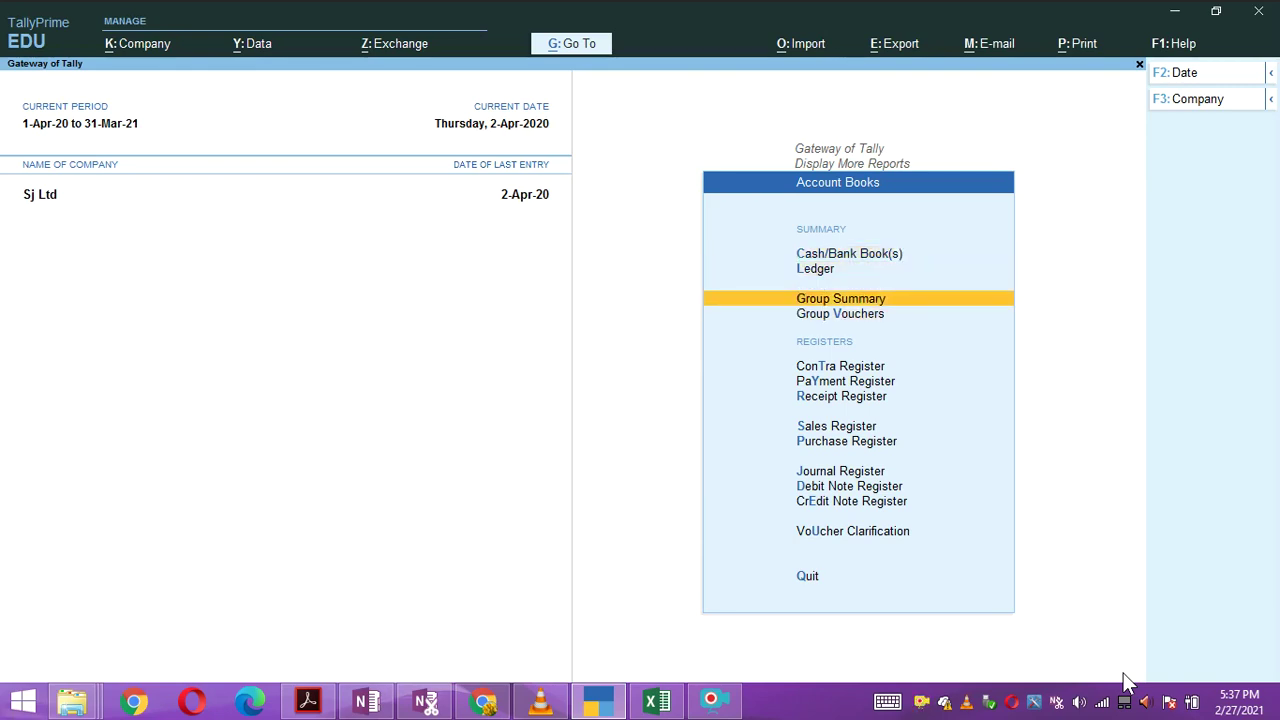
{"action": "key", "text": "Return"}
{"action": "key", "text": "Down"}
{"action": "key", "text": "Down"}
{"action": "key", "text": "Down"}
{"action": "key", "text": "Down"}
{"action": "key", "text": "Down"}
{"action": "key", "text": "Down"}
{"action": "key", "text": "Down"}
{"action": "key", "text": "Down"}
{"action": "key", "text": "Down"}
{"action": "key", "text": "Down"}
{"action": "key", "text": "Down"}
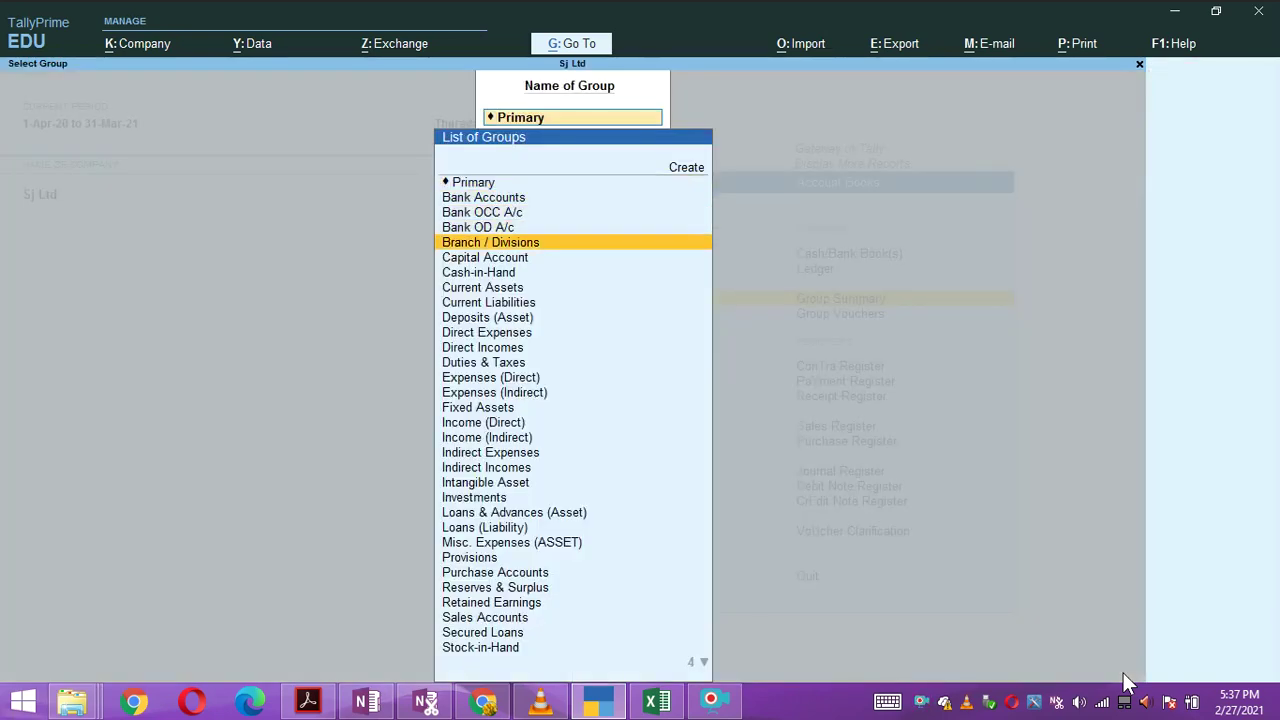
{"action": "key", "text": "Down"}
{"action": "key", "text": "Down"}
{"action": "key", "text": "Down"}
{"action": "key", "text": "Down"}
{"action": "key", "text": "Down"}
{"action": "key", "text": "Down"}
{"action": "key", "text": "Down"}
{"action": "key", "text": "Down"}
{"action": "key", "text": "Down"}
{"action": "key", "text": "Down"}
{"action": "key", "text": "Down"}
{"action": "key", "text": "Down"}
{"action": "key", "text": "Down"}
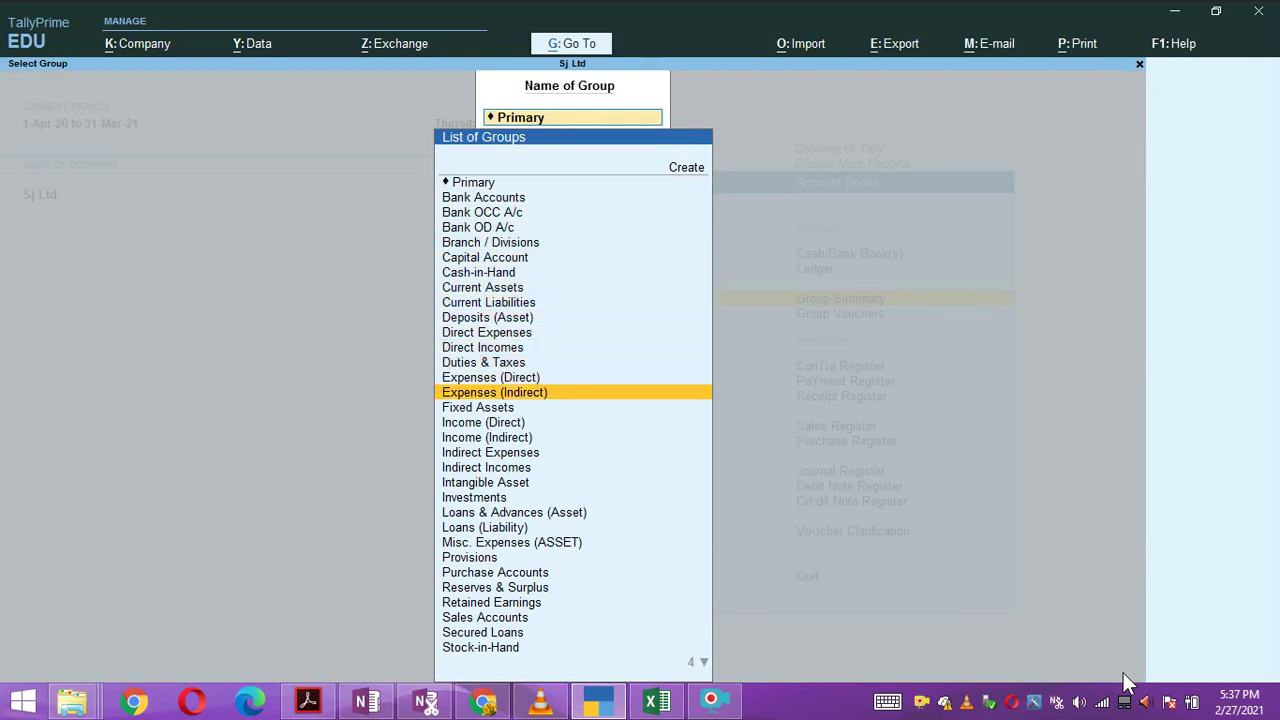
{"action": "key", "text": "Down"}
{"action": "key", "text": "Down"}
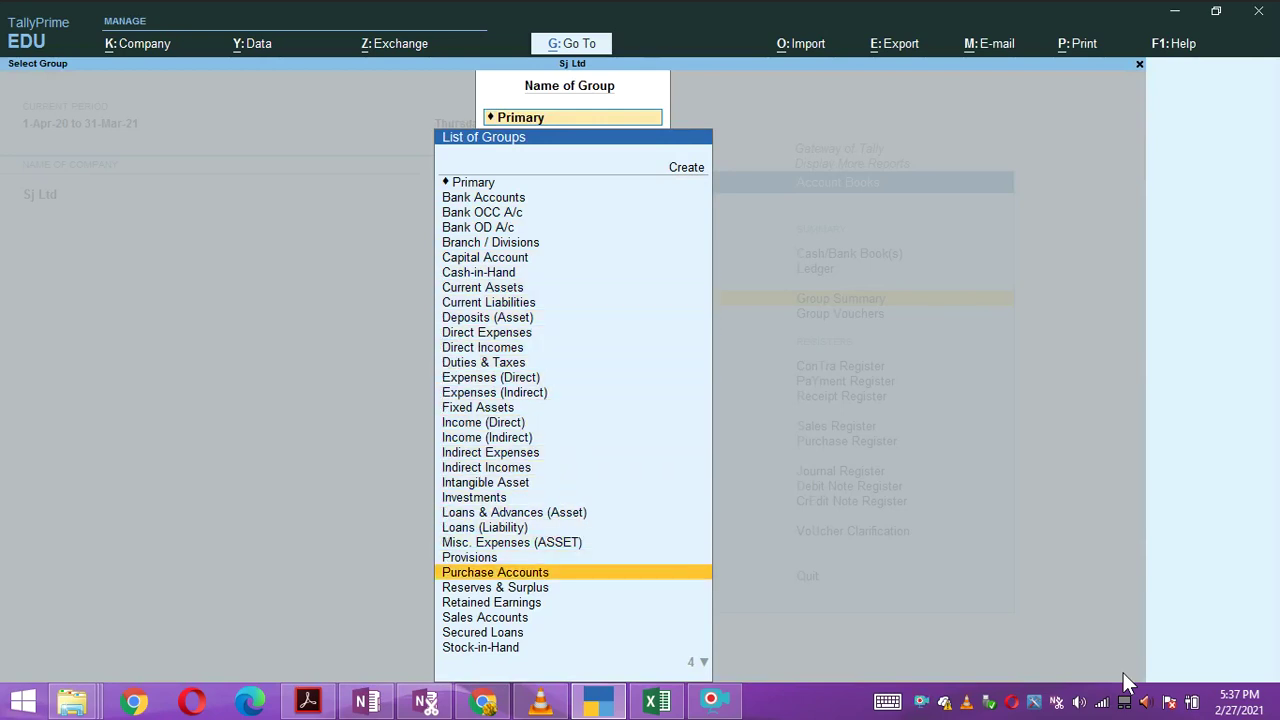
{"action": "key", "text": "Return"}
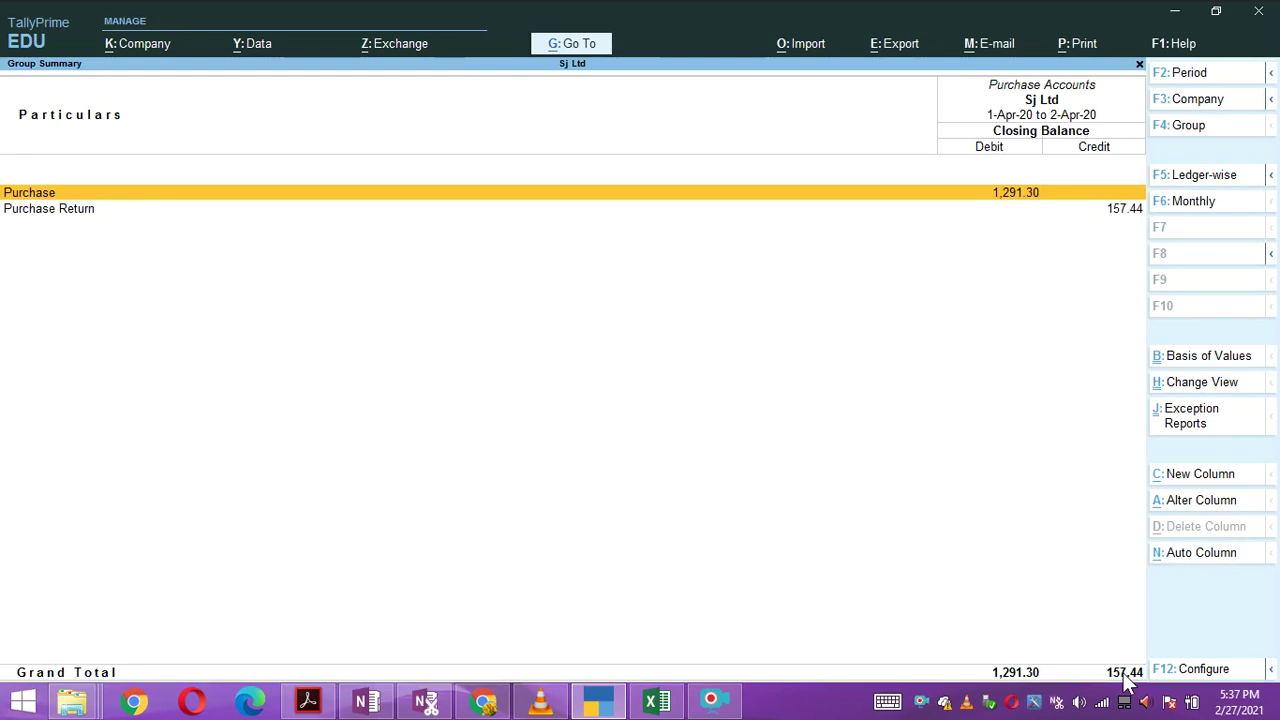
Switch the Group Summary to the Sales Accounts group.
{"action": "key", "text": "Escape"}
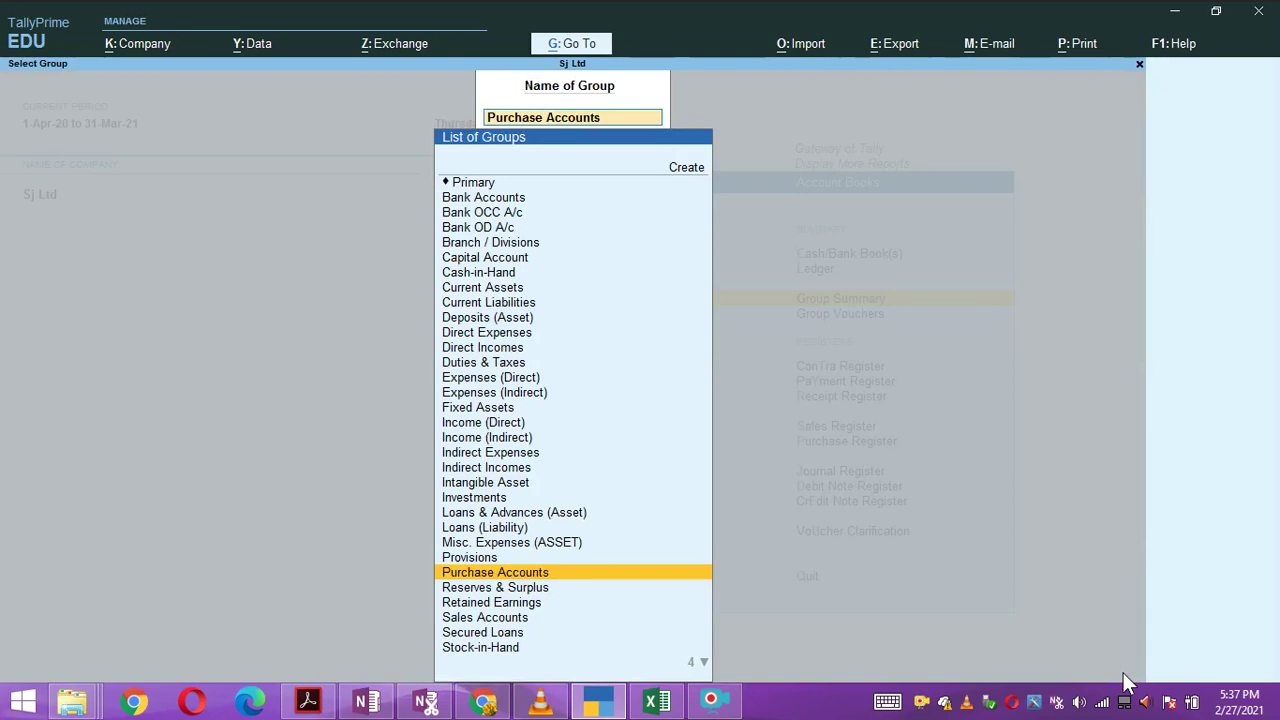
{"action": "type", "text": "S"}
{"action": "key", "text": "Down"}
{"action": "key", "text": "Up"}
{"action": "key", "text": "Return"}
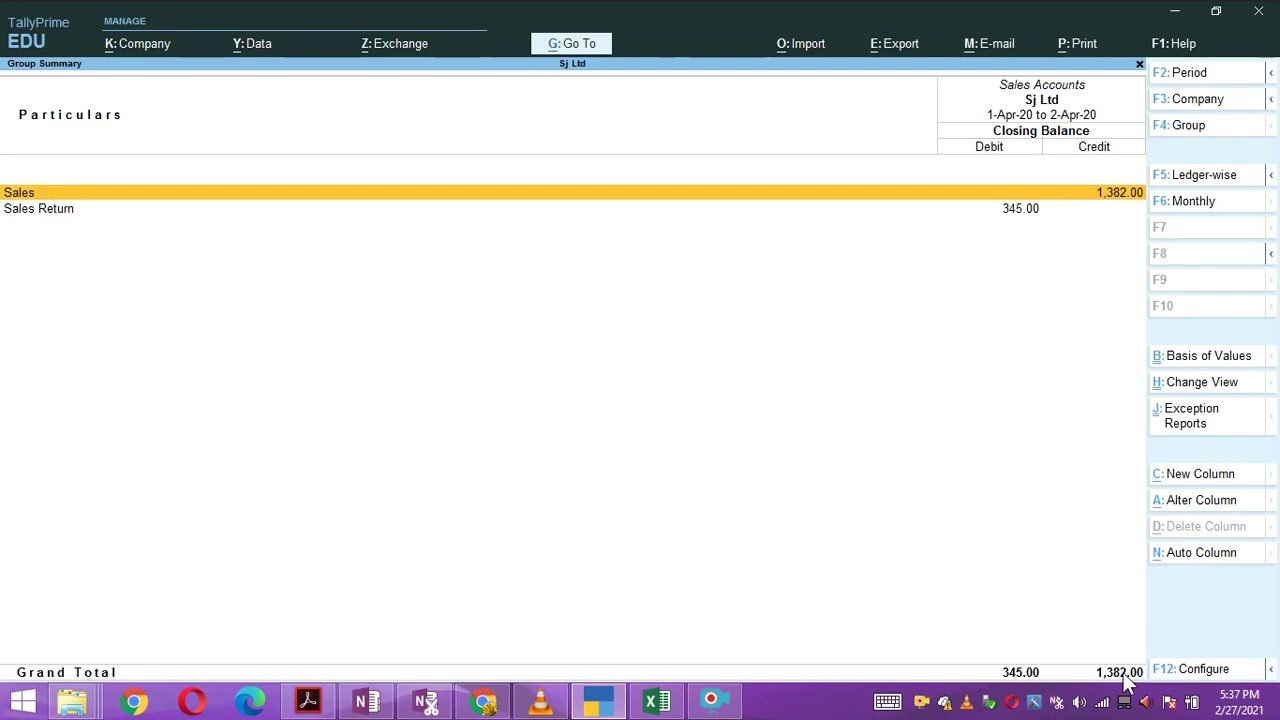
Toggle the ledger-wise view of the Sales Accounts summary on and off, and display its monthly summary.
{"action": "key", "text": "F5"}
{"action": "key", "text": "F5"}
{"action": "key", "text": "F6"}
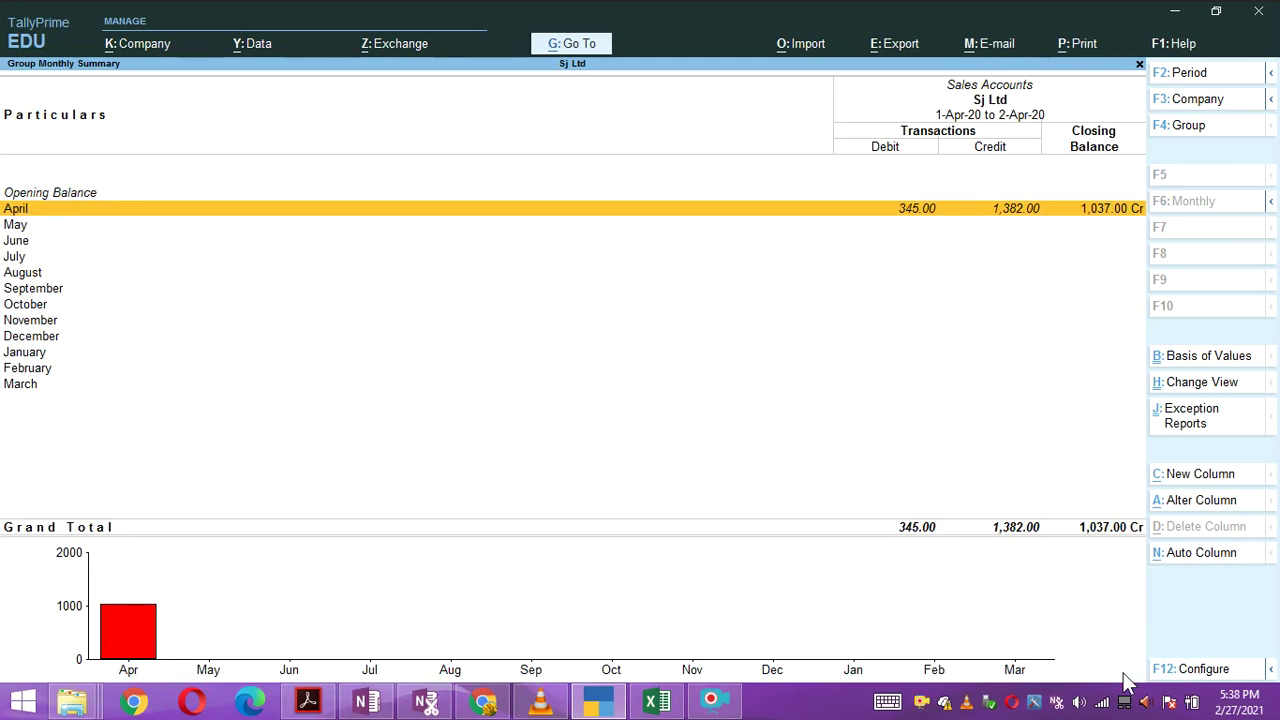
Close the Sales Accounts monthly summary and the group selection to return to Account Books.
{"action": "key", "text": "Escape"}
{"action": "key", "text": "Escape"}
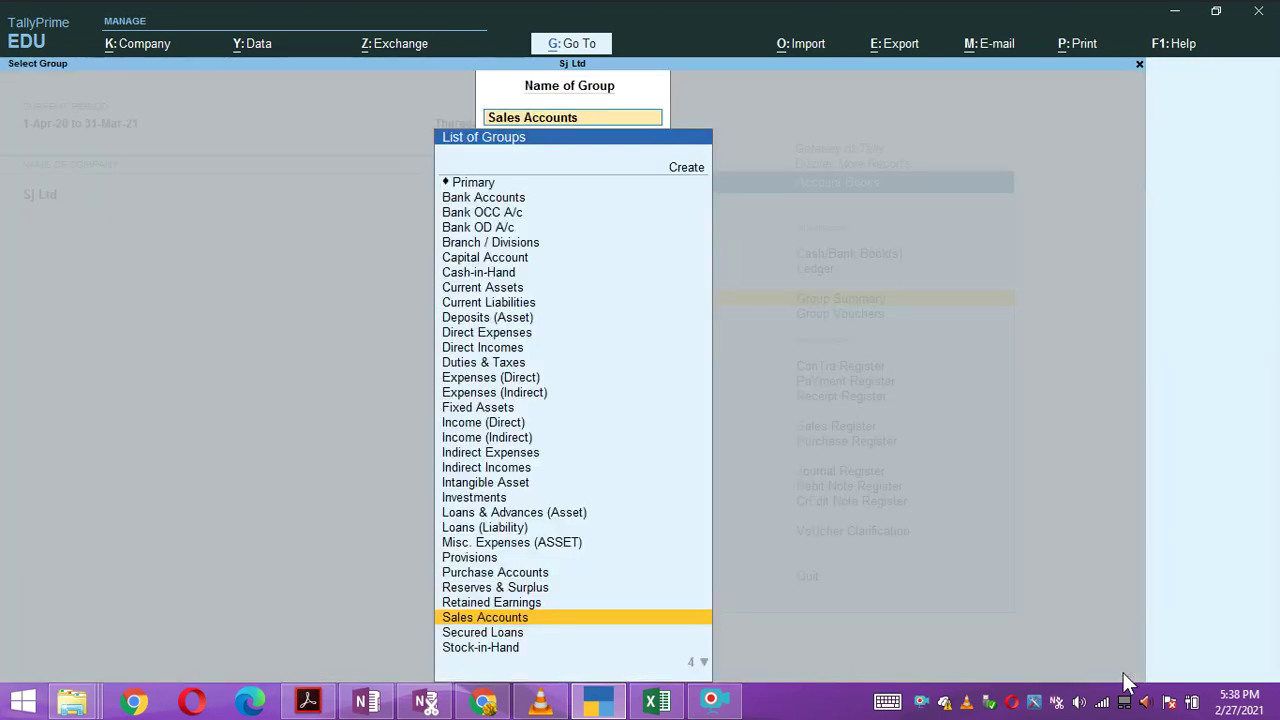
{"action": "key", "text": "BackSpace"}
{"action": "key", "text": "Escape"}
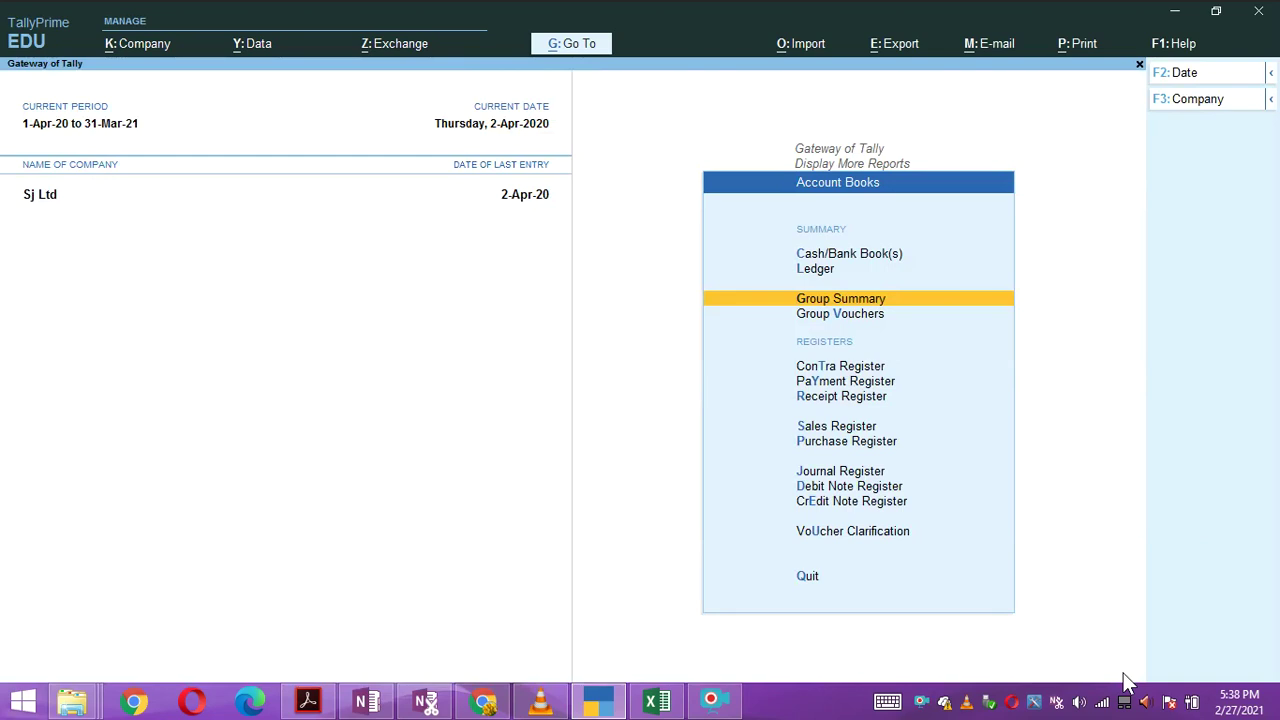